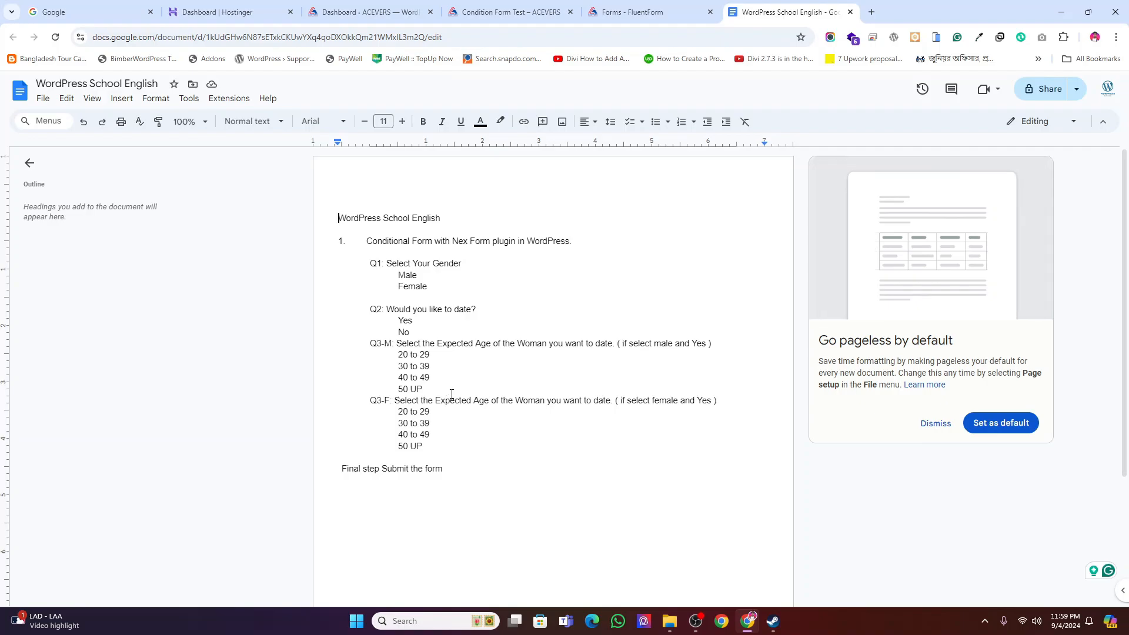
Step: Switch to the Fluent Forms list and create a new blank form
key(ctrl+shift+Tab)
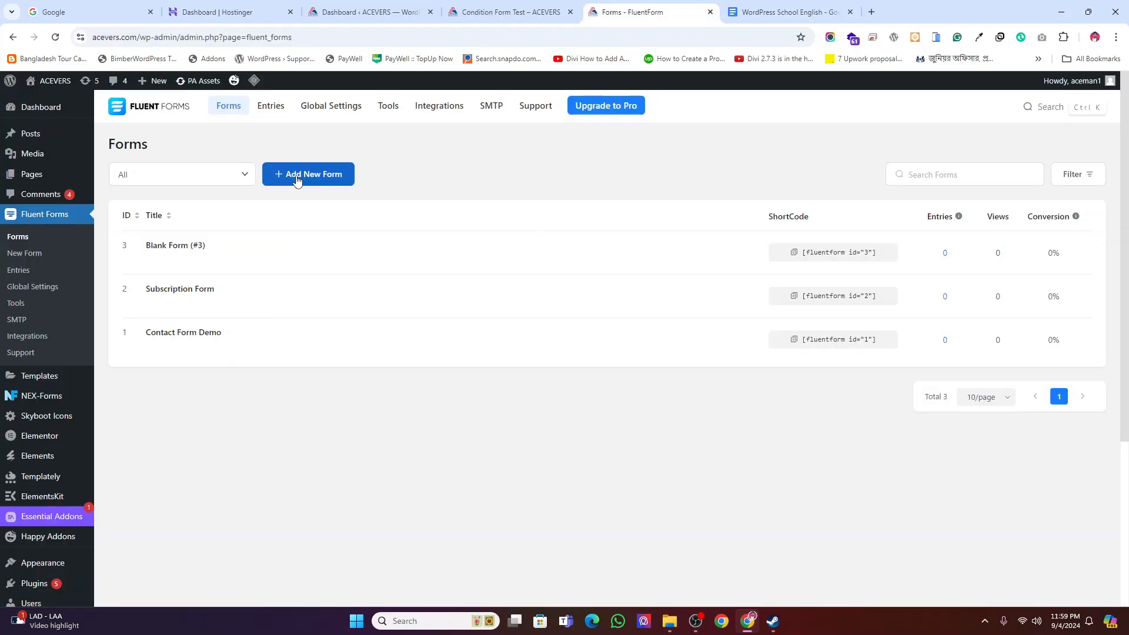
click(309, 179)
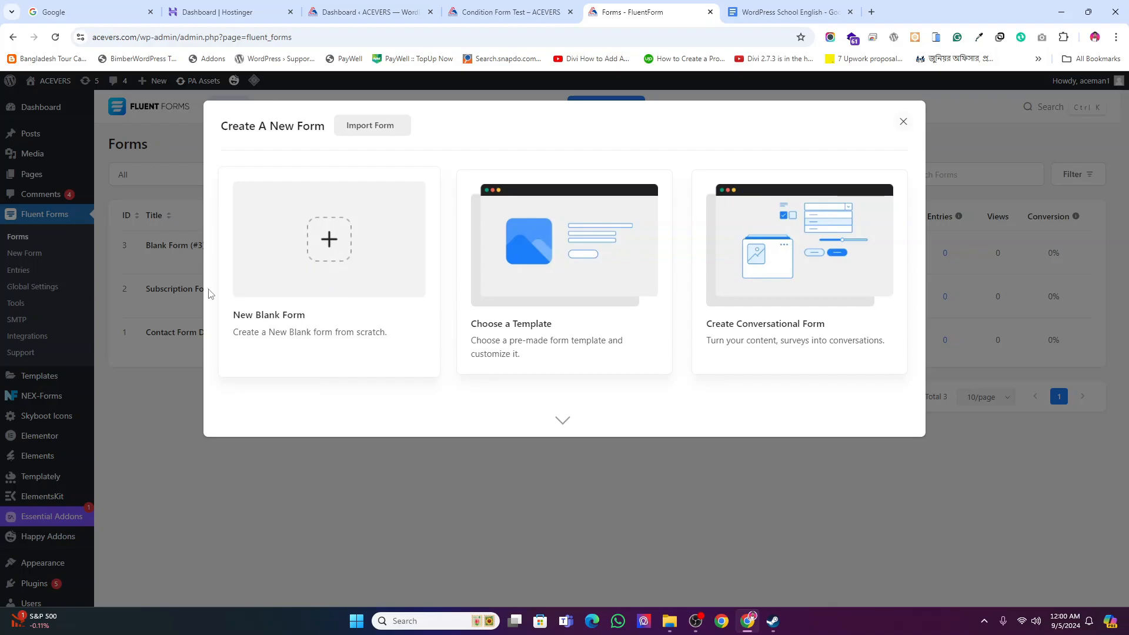
click(238, 324)
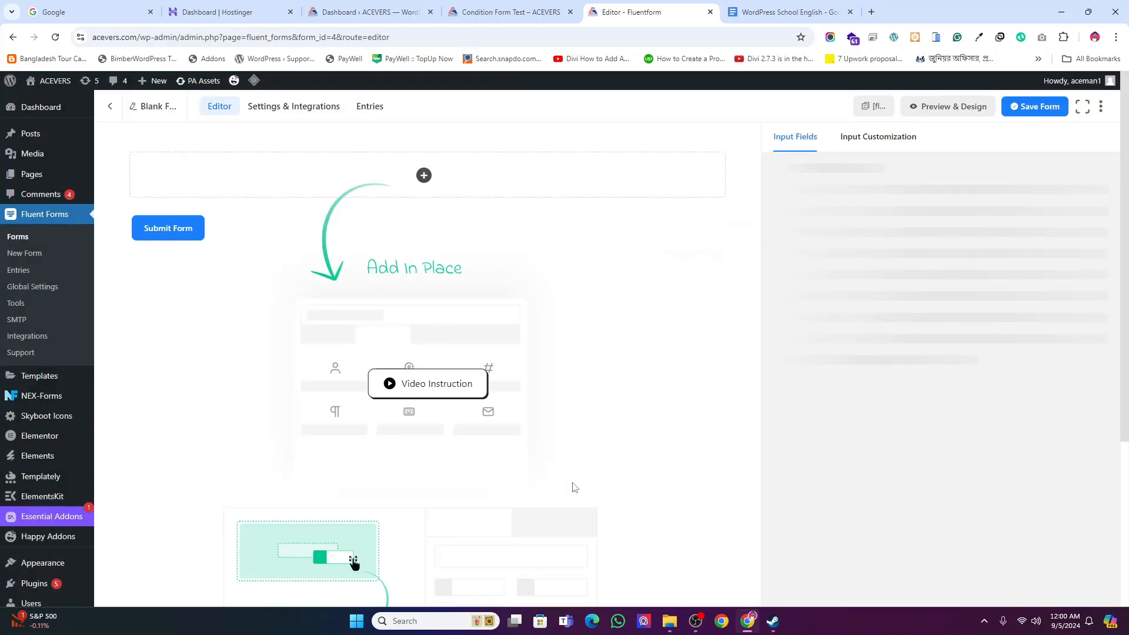
Step: Check the first question in the Google Docs outline and add a Radio Field to the blank form
click(423, 176)
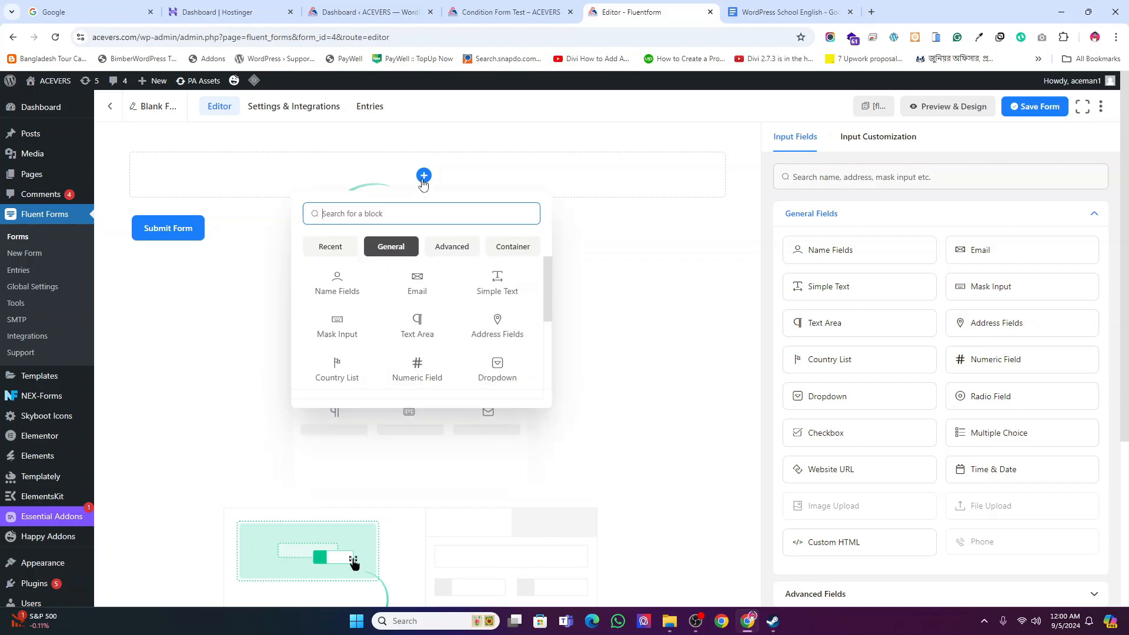
key(ctrl+Tab)
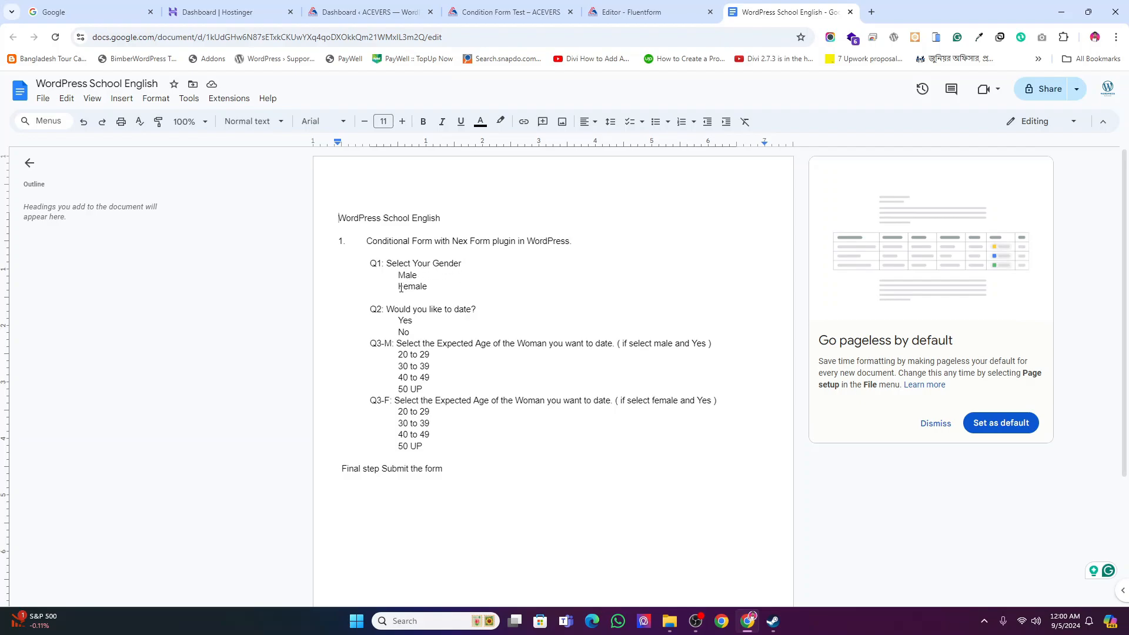
click(632, 12)
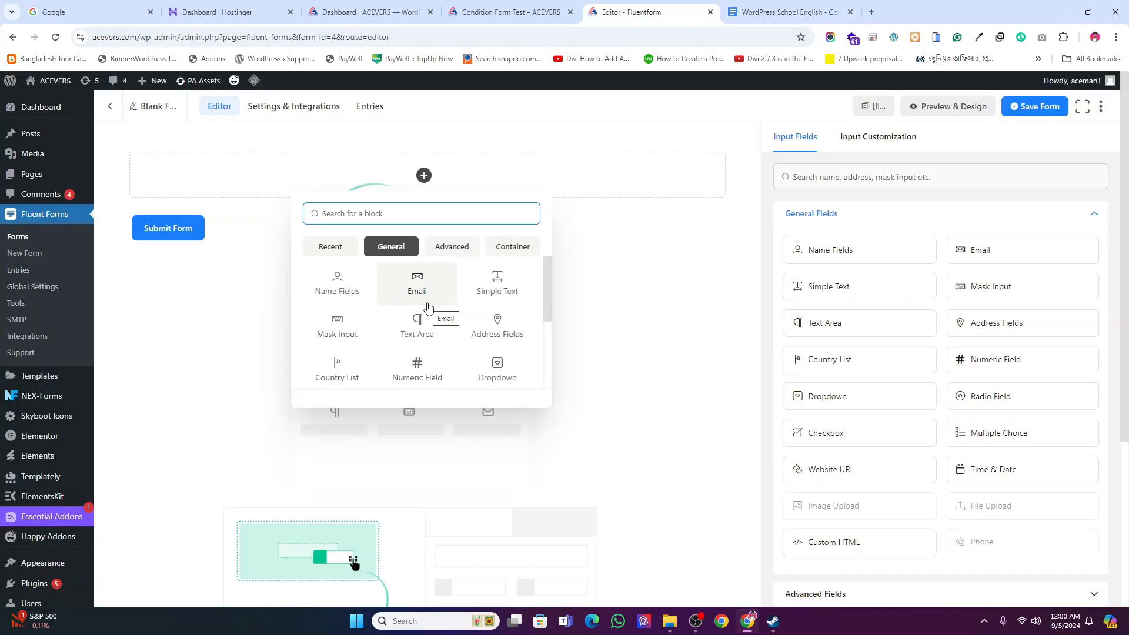
scroll(432, 307, down, 1)
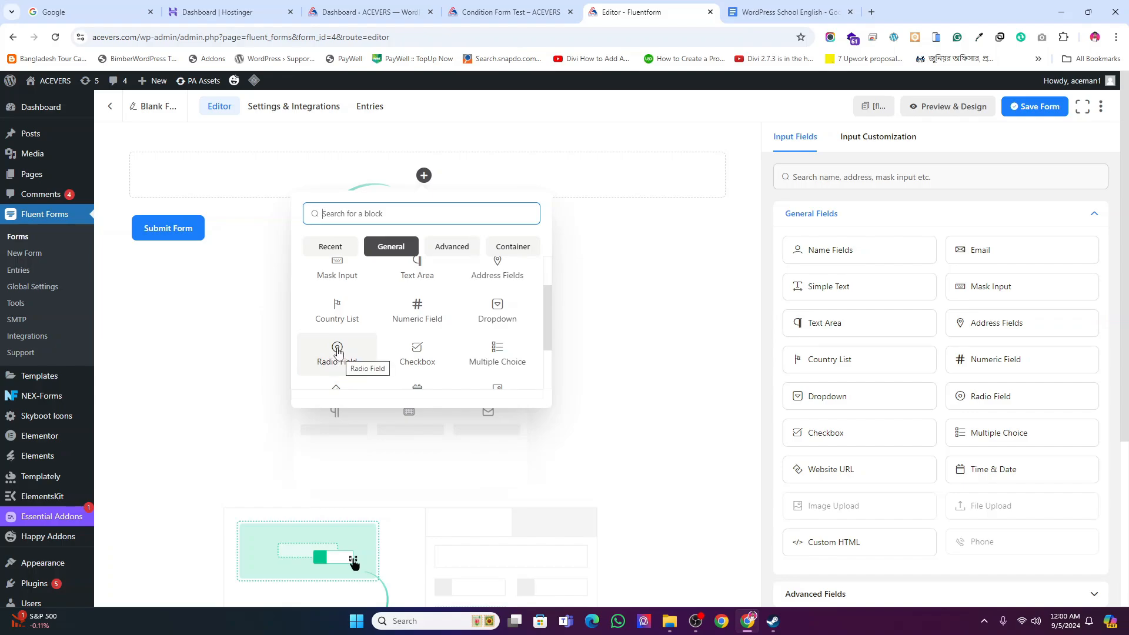
click(338, 352)
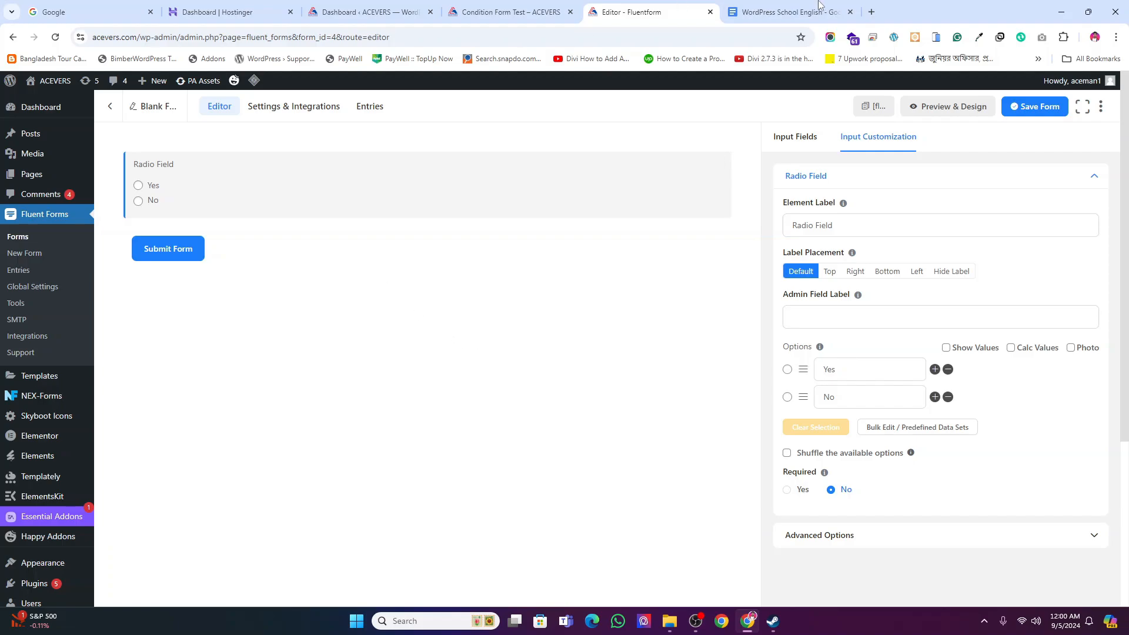
Step: Copy "Q1: Select Your Gender" from the Google Docs outline and use it as the radio field's element label
click(781, 11)
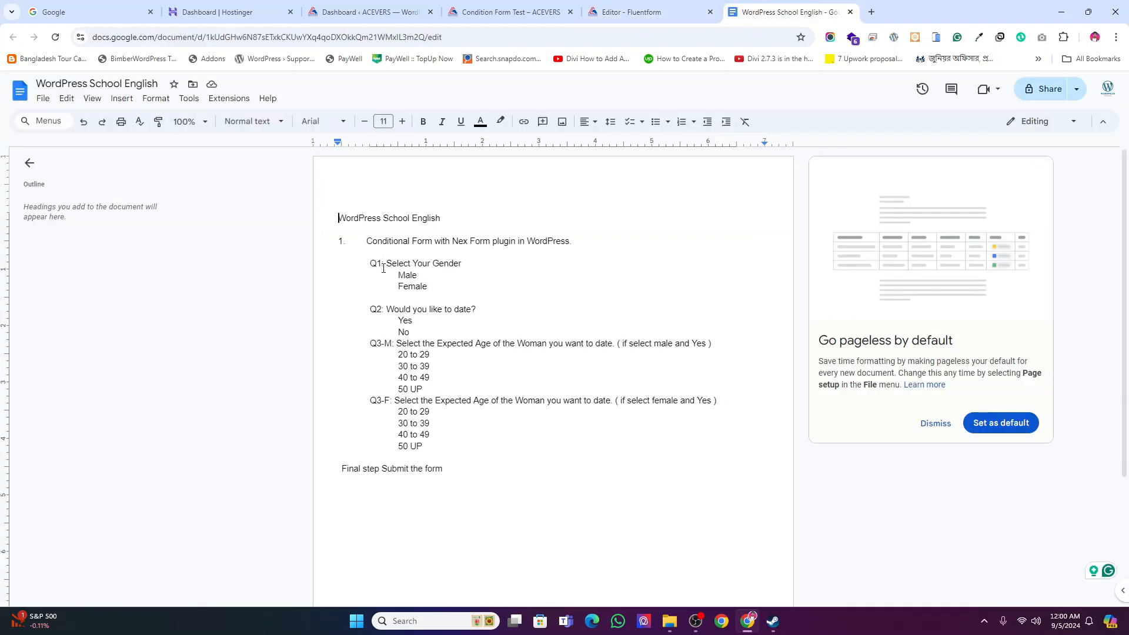
drag(373, 264, 464, 267)
key(ctrl+c)
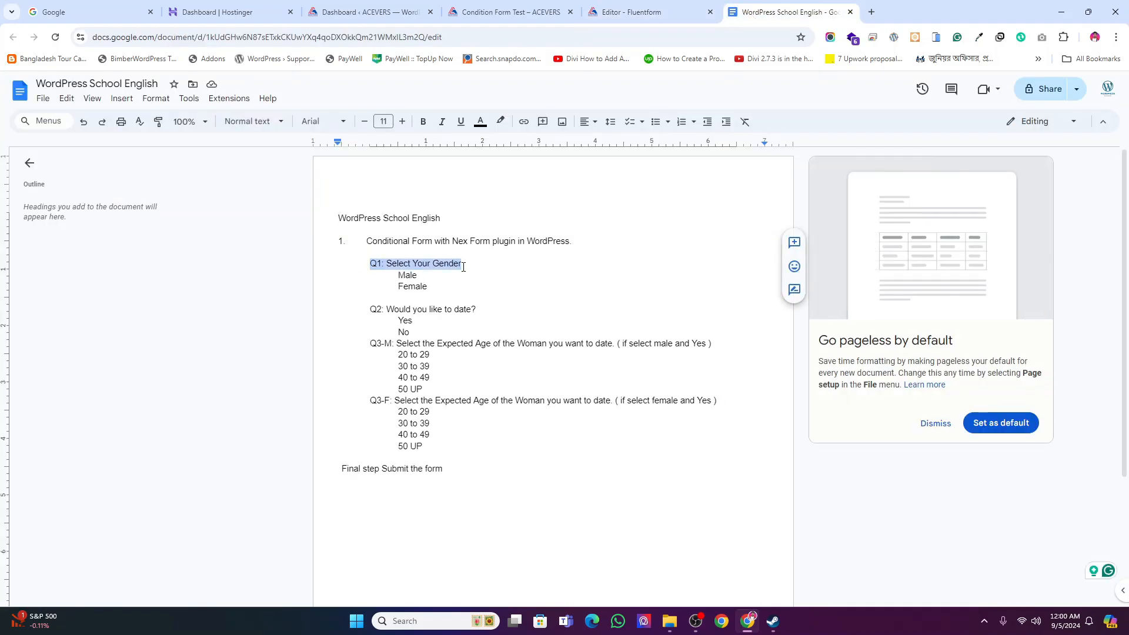
click(631, 12)
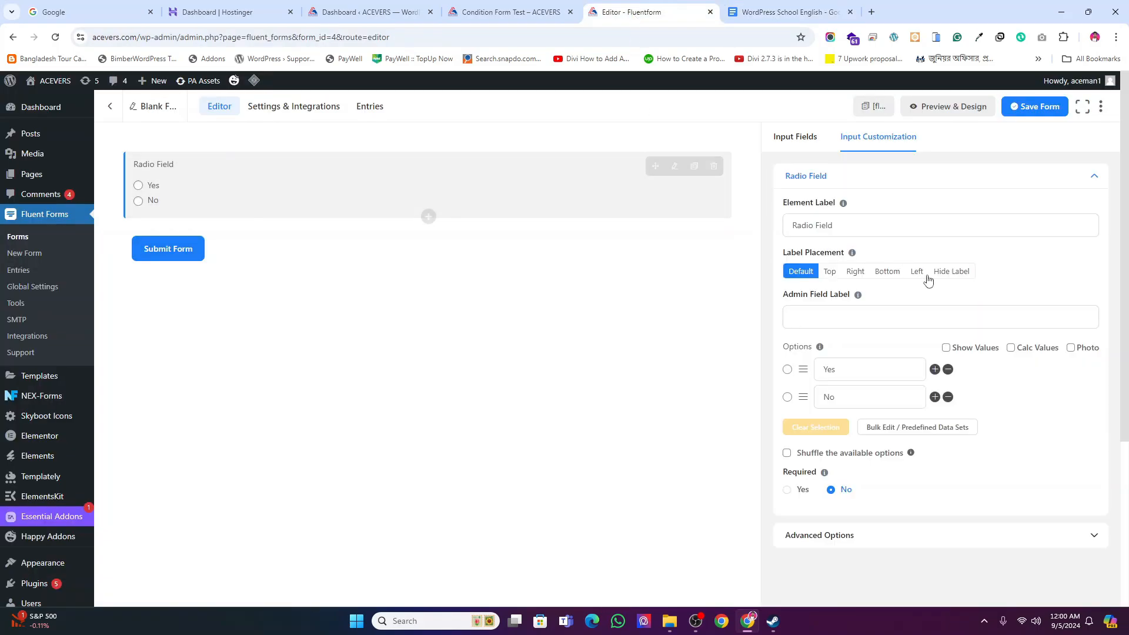
click(859, 224)
key(ctrl+a)
key(ctrl+v)
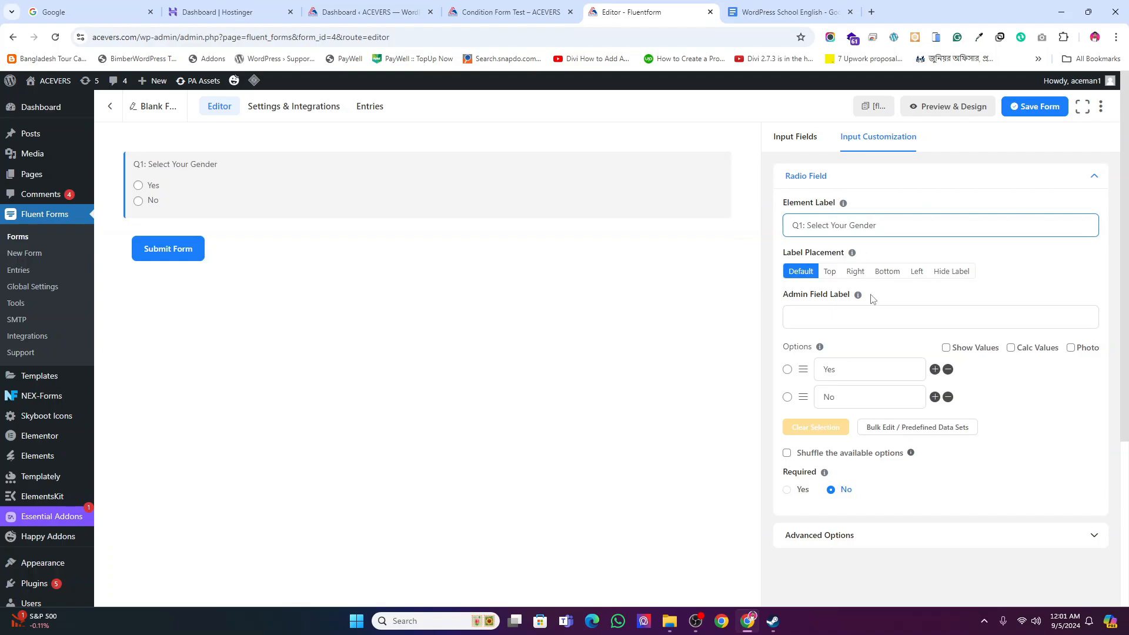
Step: Set the gender question's options to Male and Female and make the field required
double_click(845, 376)
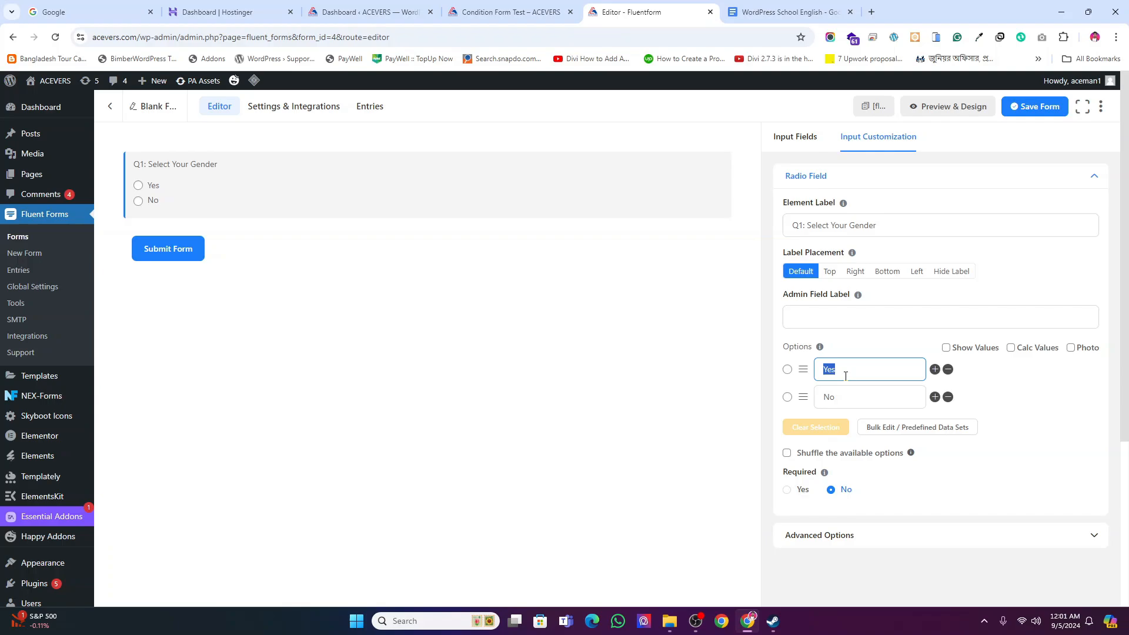
text(Male)
double_click(859, 398)
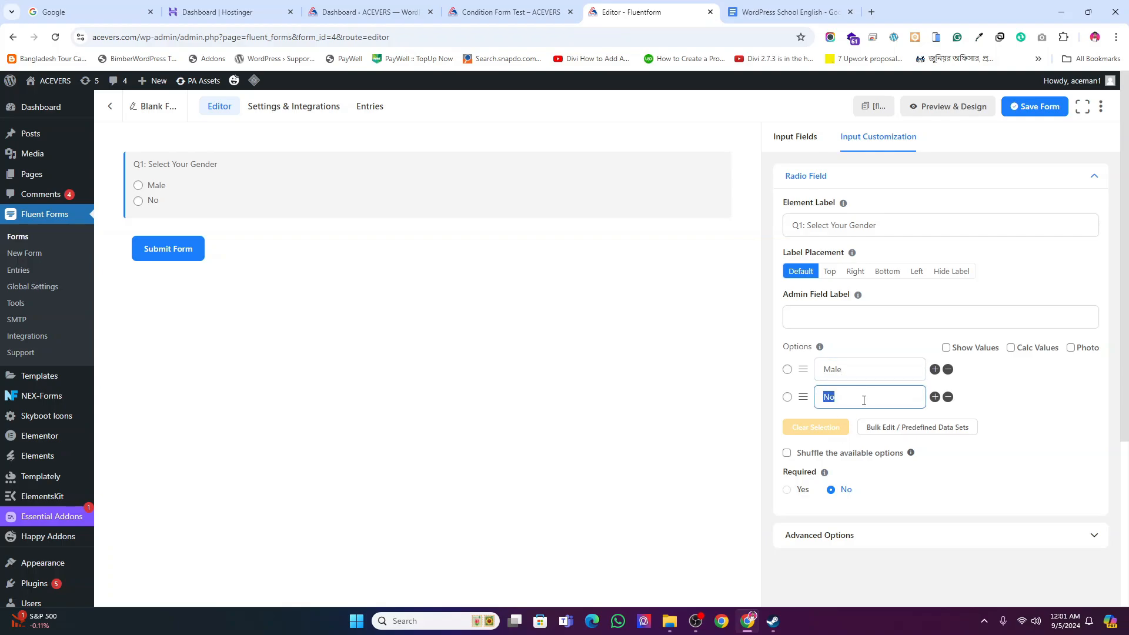
text(Female)
click(786, 491)
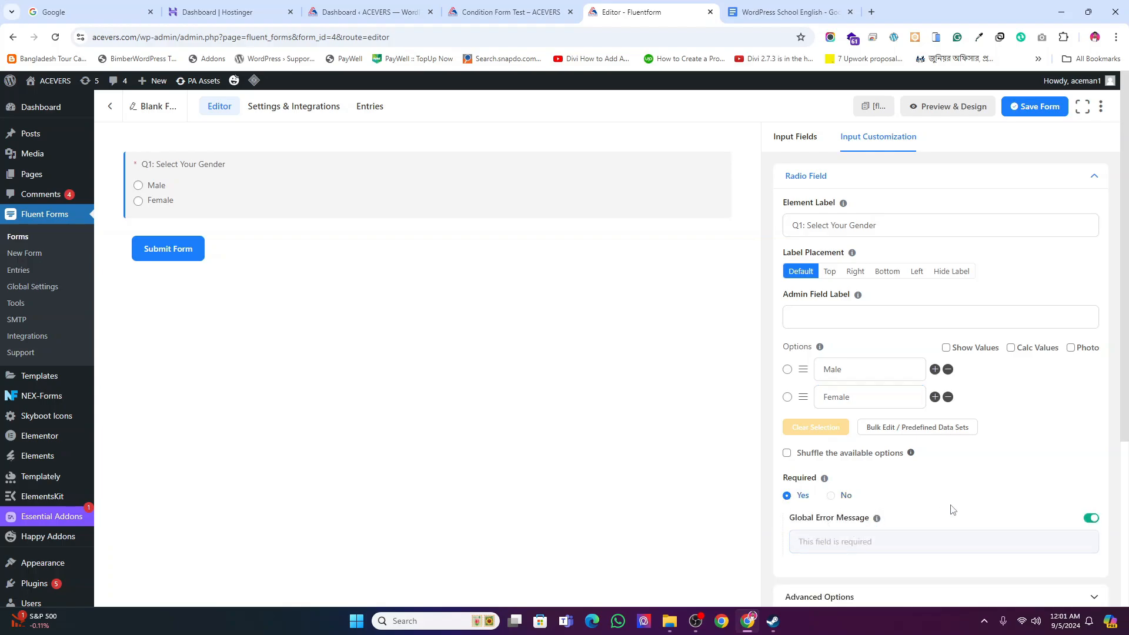
click(841, 399)
scroll(939, 463, down, 2)
scroll(869, 486, up, 2)
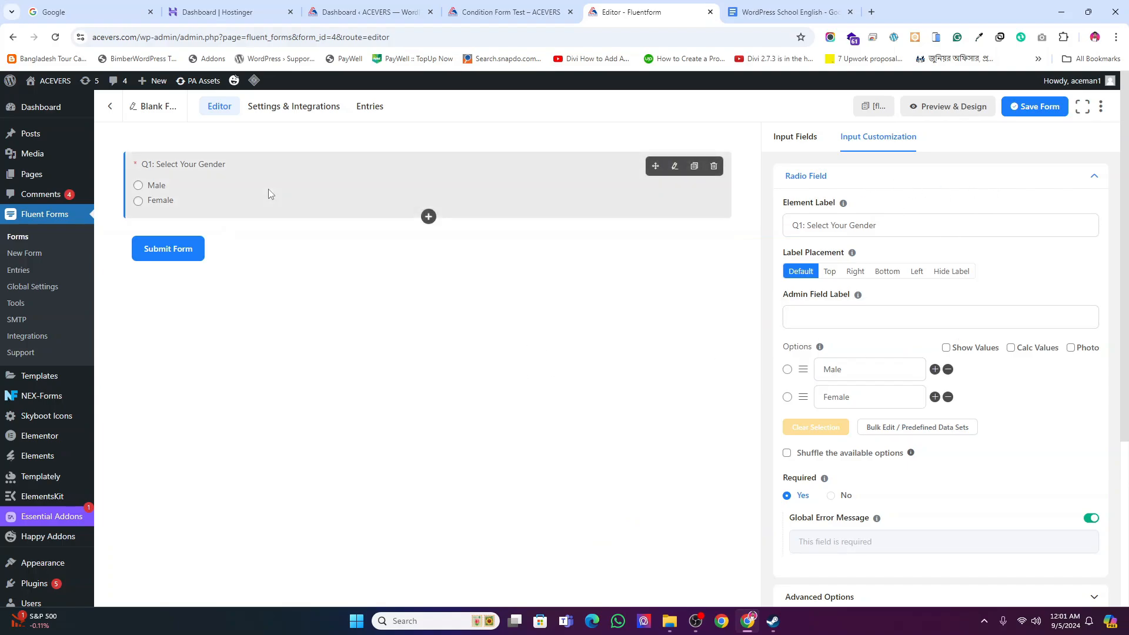
Step: Add a second radio field below the gender question, labelled "Q2: Would you like to date?" with the text copied from the outline document
click(429, 219)
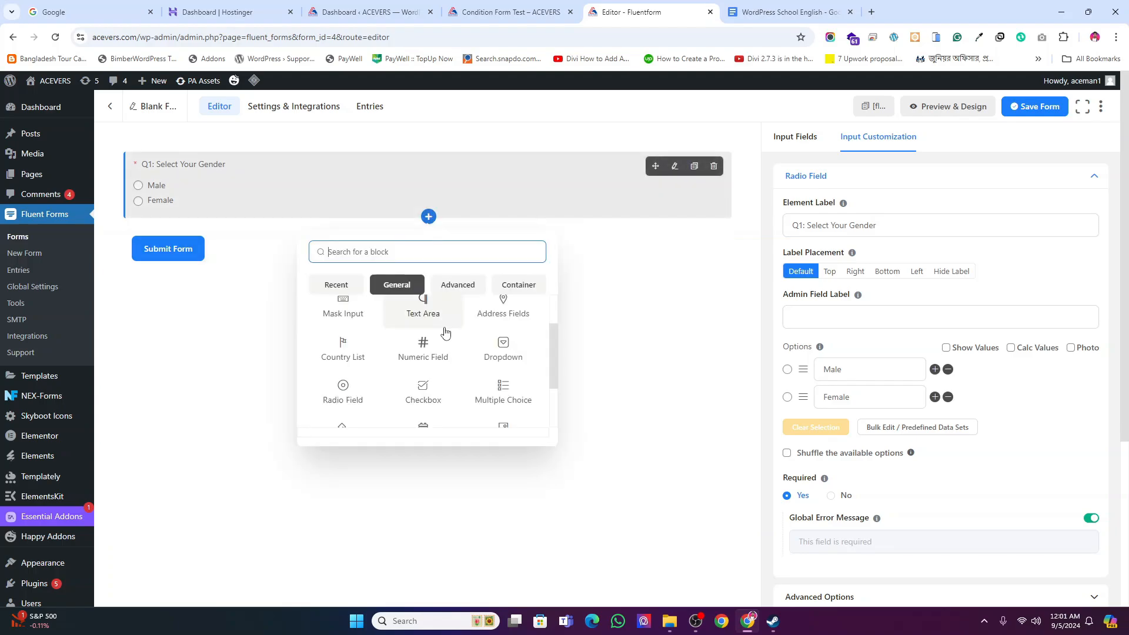
click(344, 391)
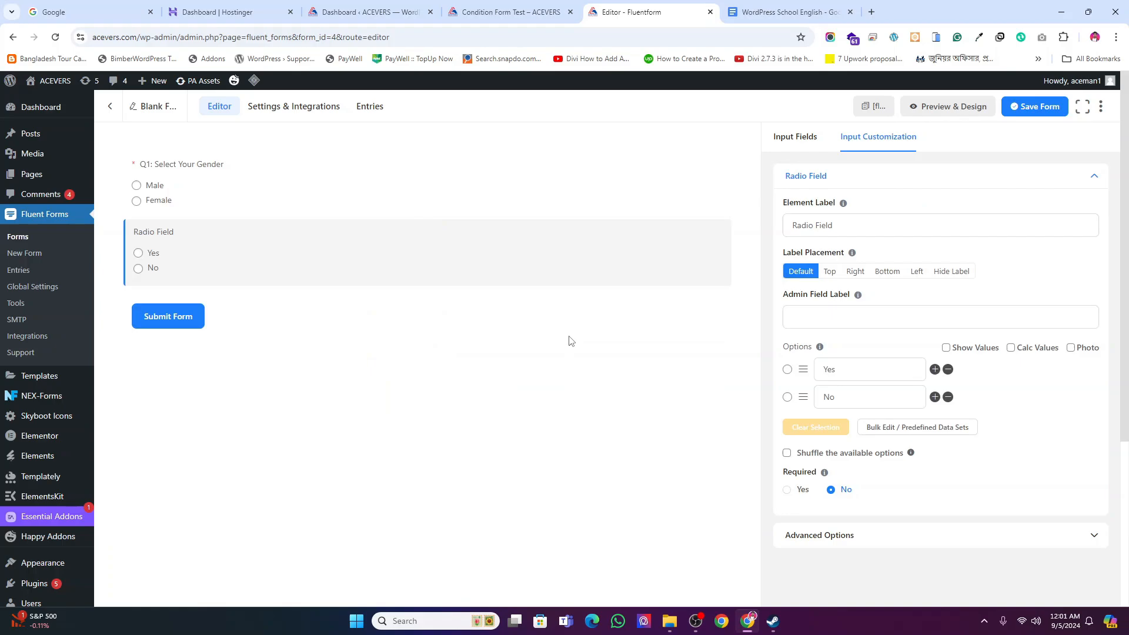
click(791, 14)
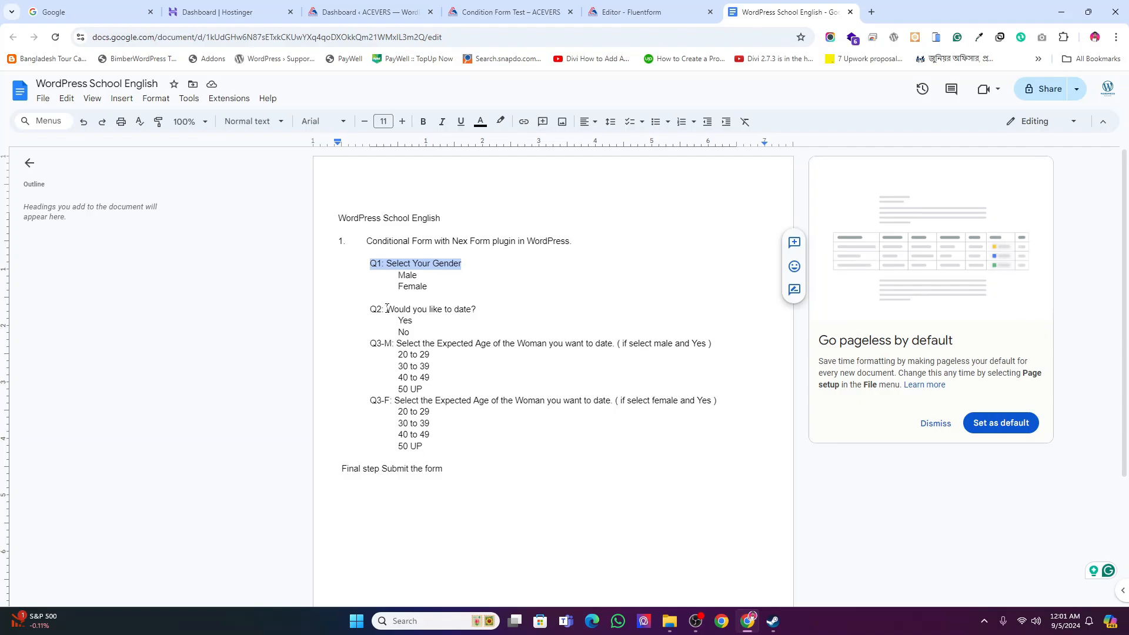
drag(370, 309, 477, 310)
key(ctrl+c)
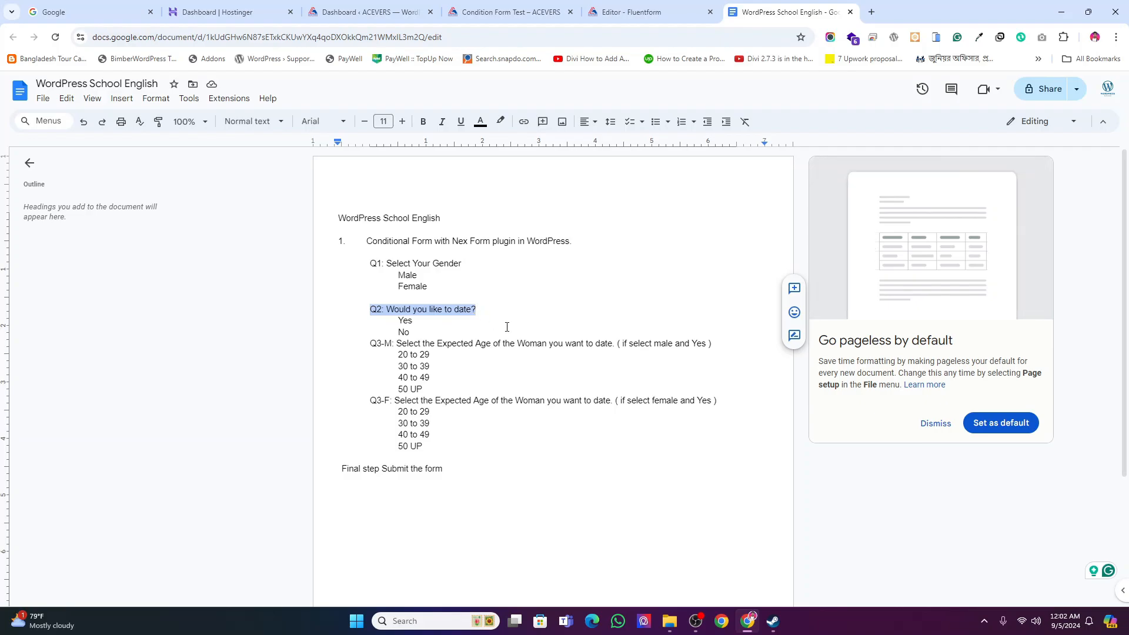
click(629, 13)
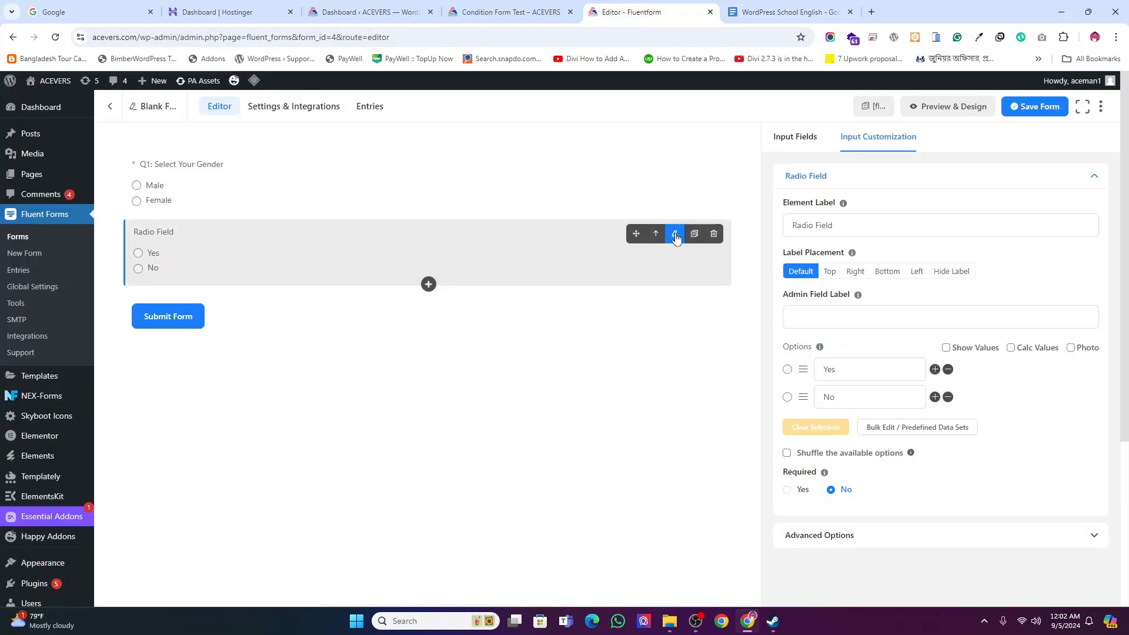
triple_click(862, 227)
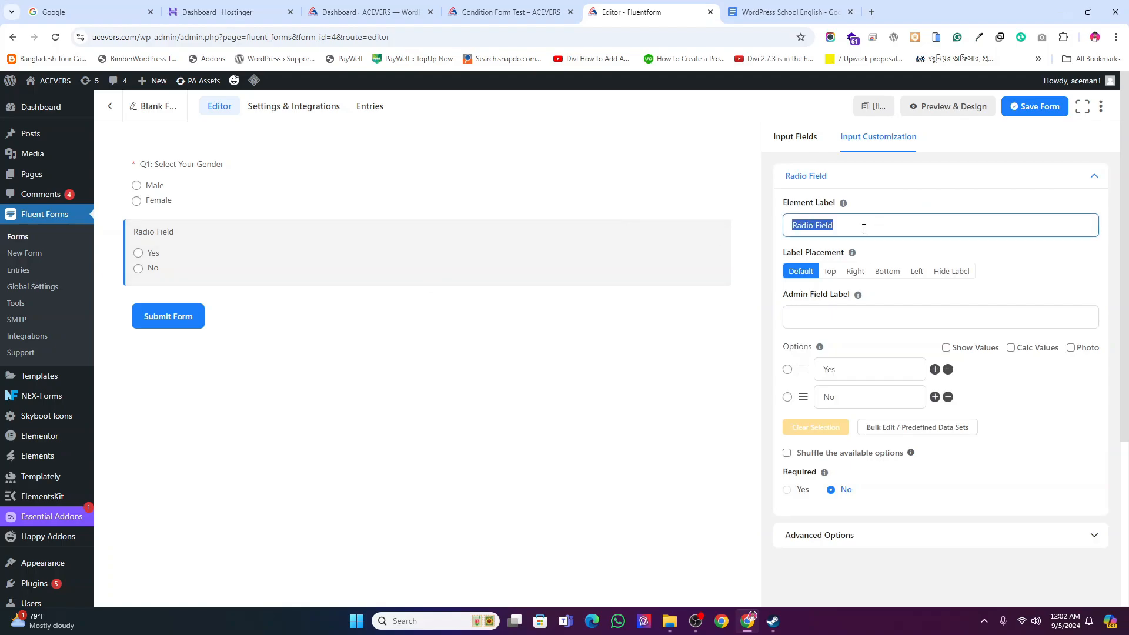
key(ctrl+v)
click(844, 374)
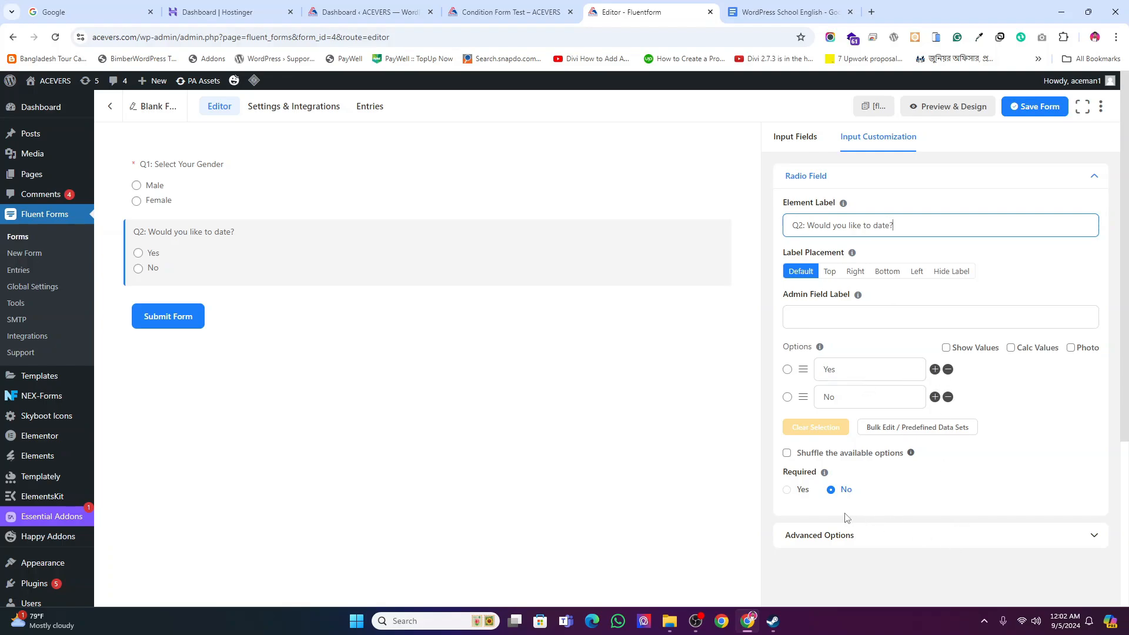
Step: Make the Q2 dating question a required field
mouse_move(815, 479)
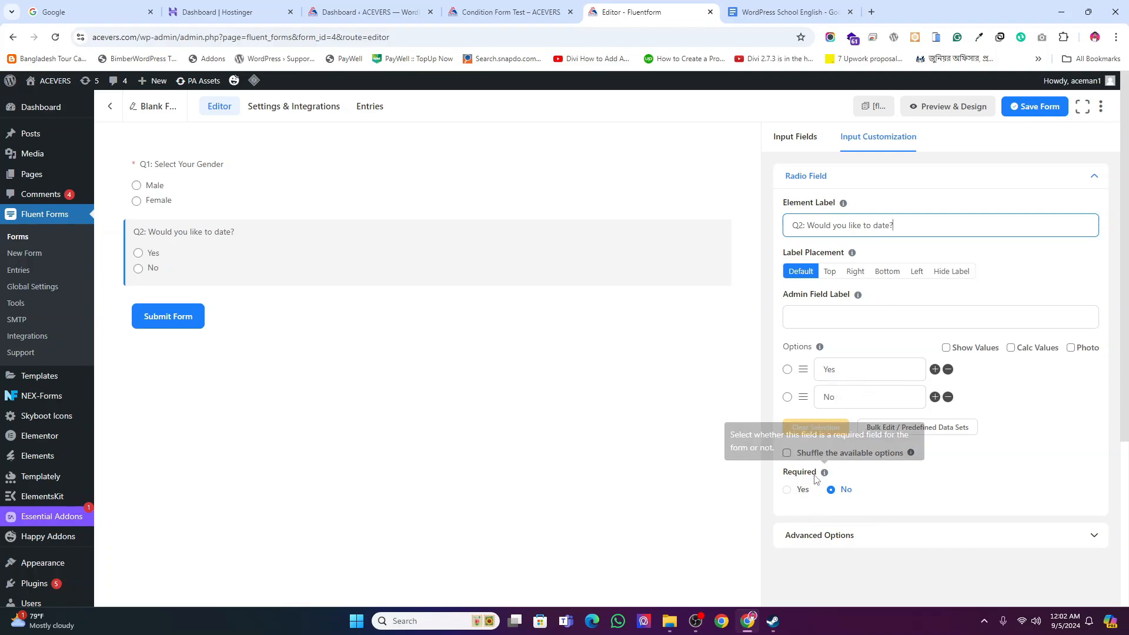
click(787, 490)
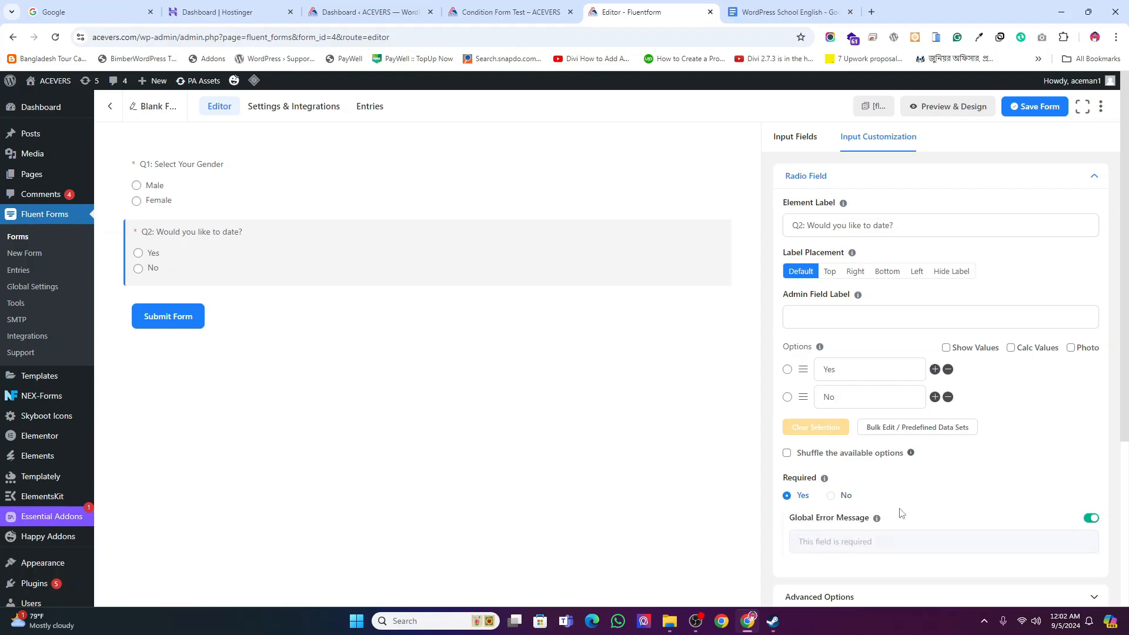
scroll(908, 507, down, 2)
scroll(910, 505, up, 1)
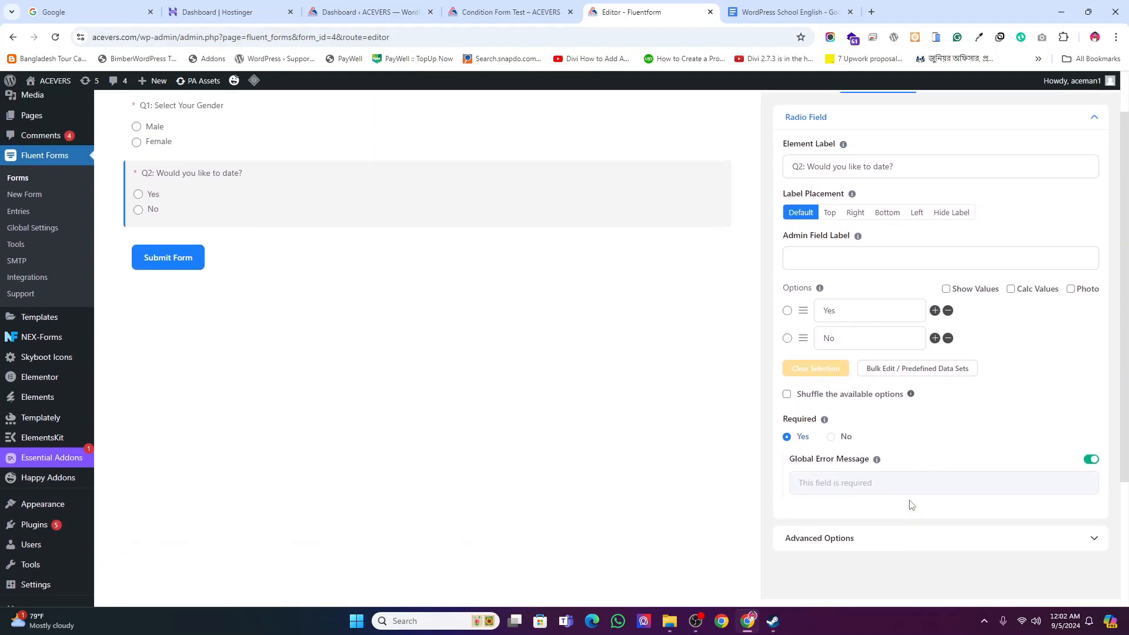
scroll(539, 270, up, 1)
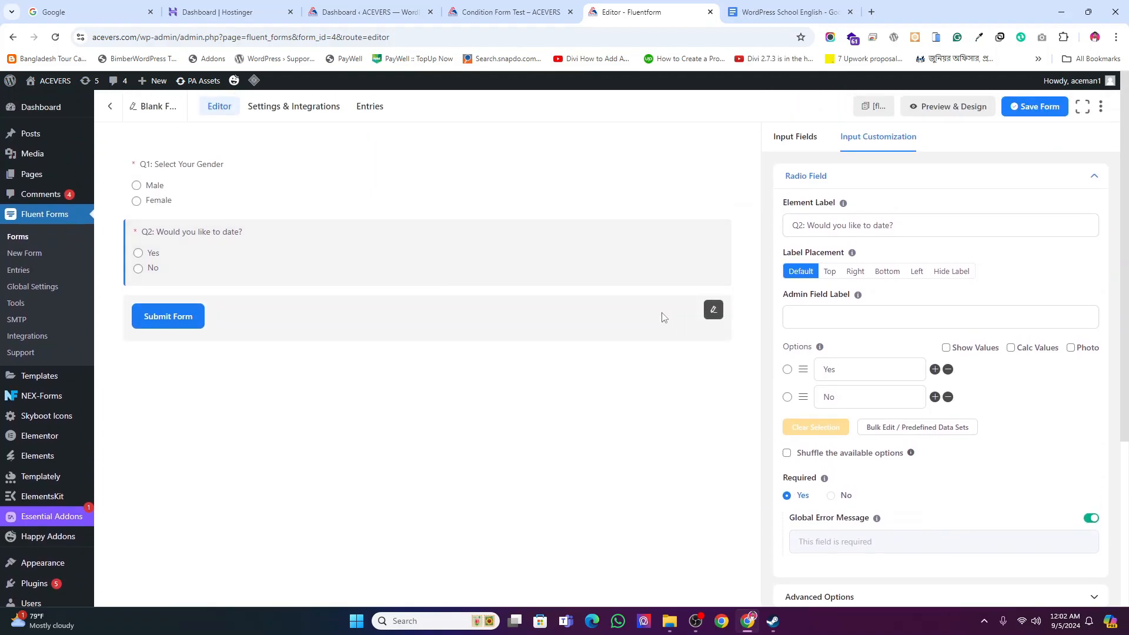
Step: Add a third radio field below Q2, labelled with the copied text "Q3-M: Select the Expected Age of the Woman you want to date."
click(788, 11)
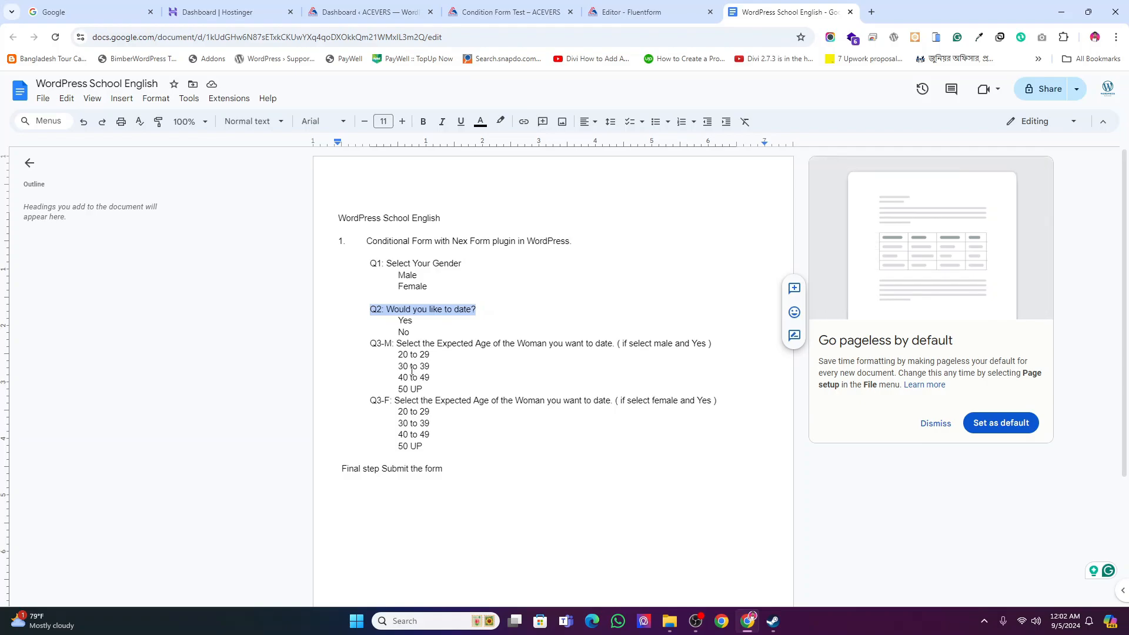
drag(370, 343, 614, 344)
key(ctrl+c)
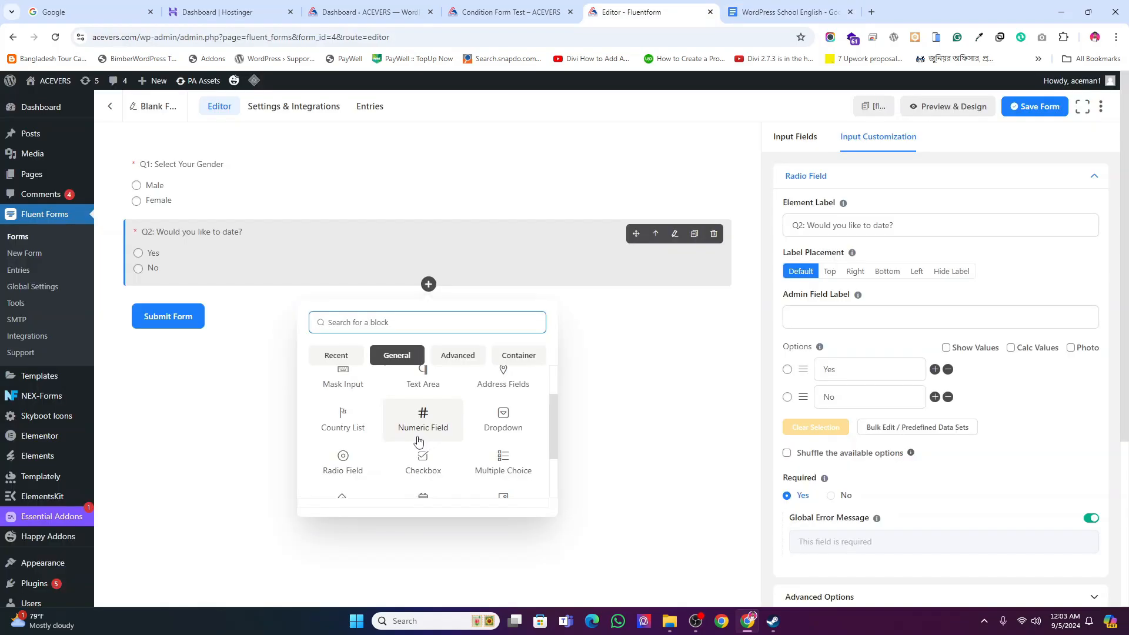
scroll(418, 441, down, 1)
click(344, 407)
click(862, 224)
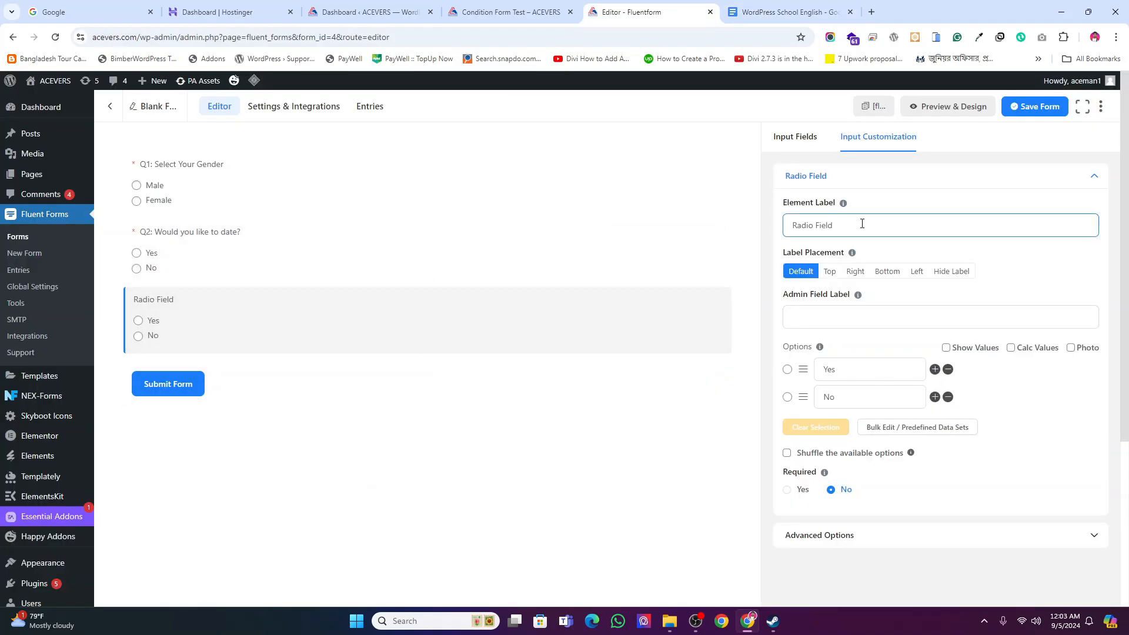
key(ctrl+a)
key(ctrl+v)
Step: Copy "20 to 29" from the outline document and set it as the first option of the Q3-M question
click(772, 12)
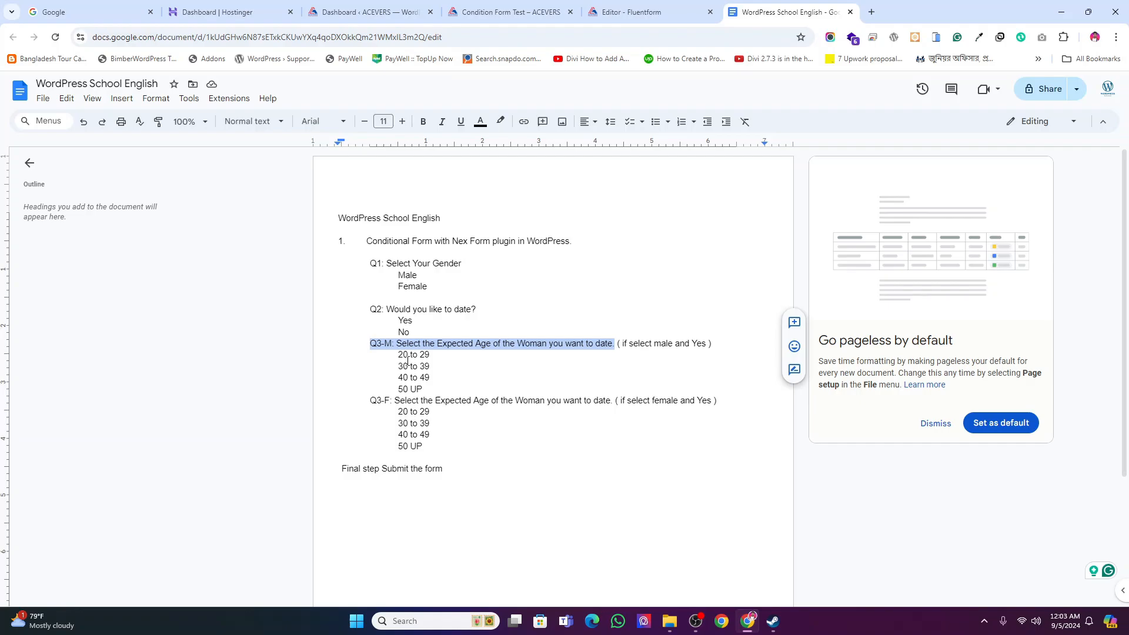
triple_click(407, 359)
key(ctrl+c)
click(643, 12)
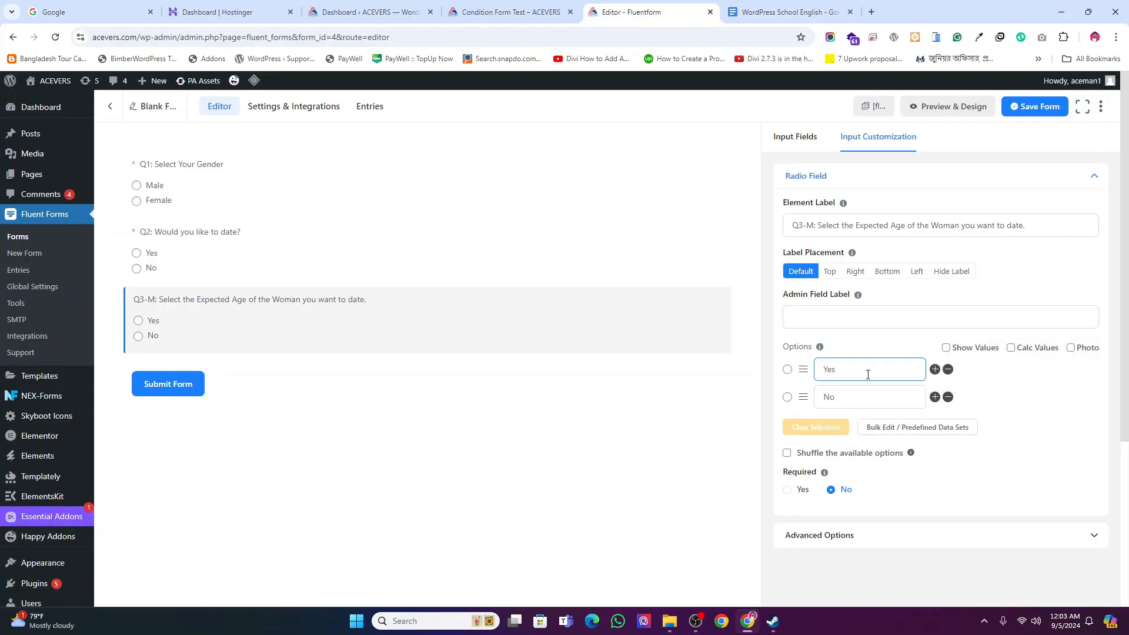
key(ctrl+a)
key(ctrl+v)
Step: Copy "30 to 39" from the outline document and set it as the second option of the Q3-M question
click(772, 13)
triple_click(413, 365)
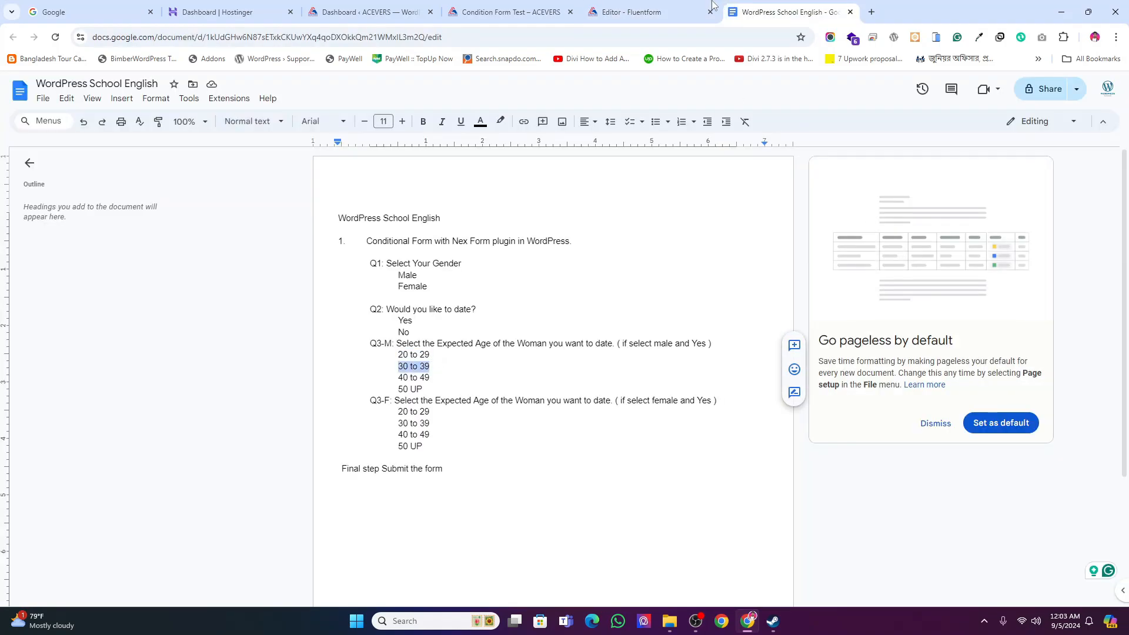
key(ctrl+c)
click(693, 12)
click(849, 390)
key(ctrl+a)
key(ctrl+v)
Step: Copy "40 to 49" from the outline document and add it as the third option of the Q3-M question
click(772, 12)
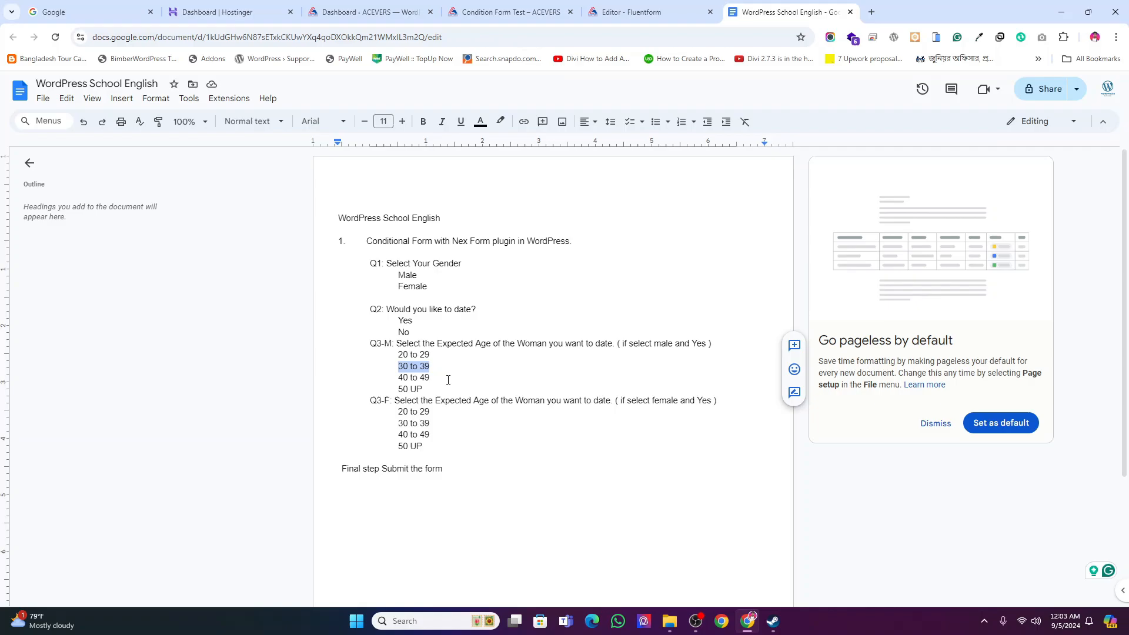
triple_click(406, 377)
key(ctrl+c)
click(643, 13)
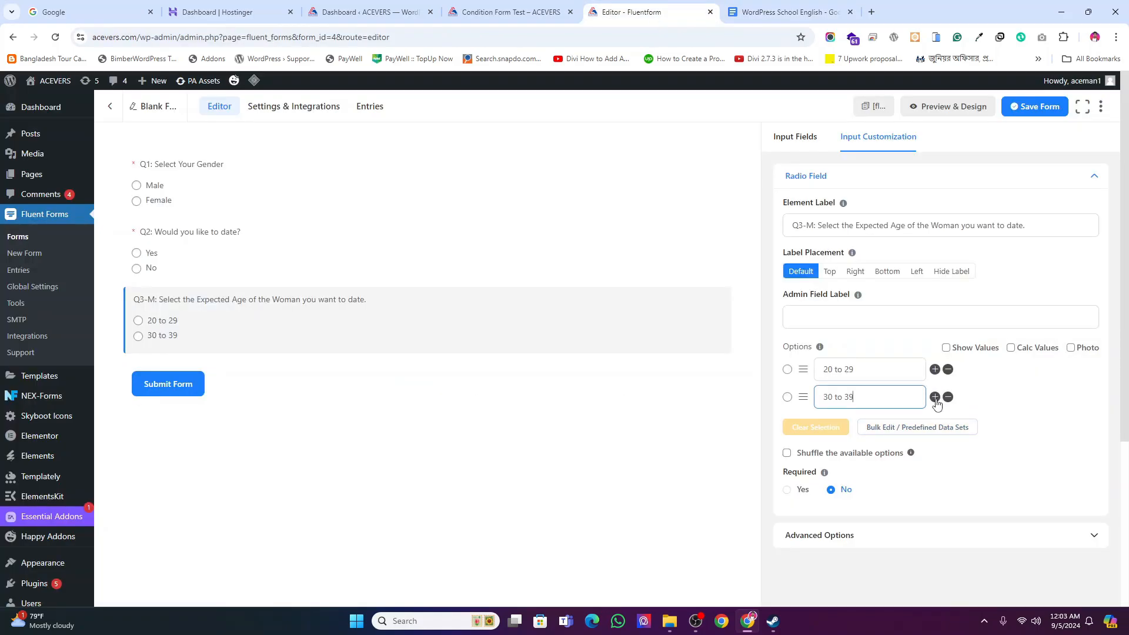
click(935, 397)
Step: Copy "50 UP" from the outline document and add it as the fourth option of the Q3-M question
click(787, 12)
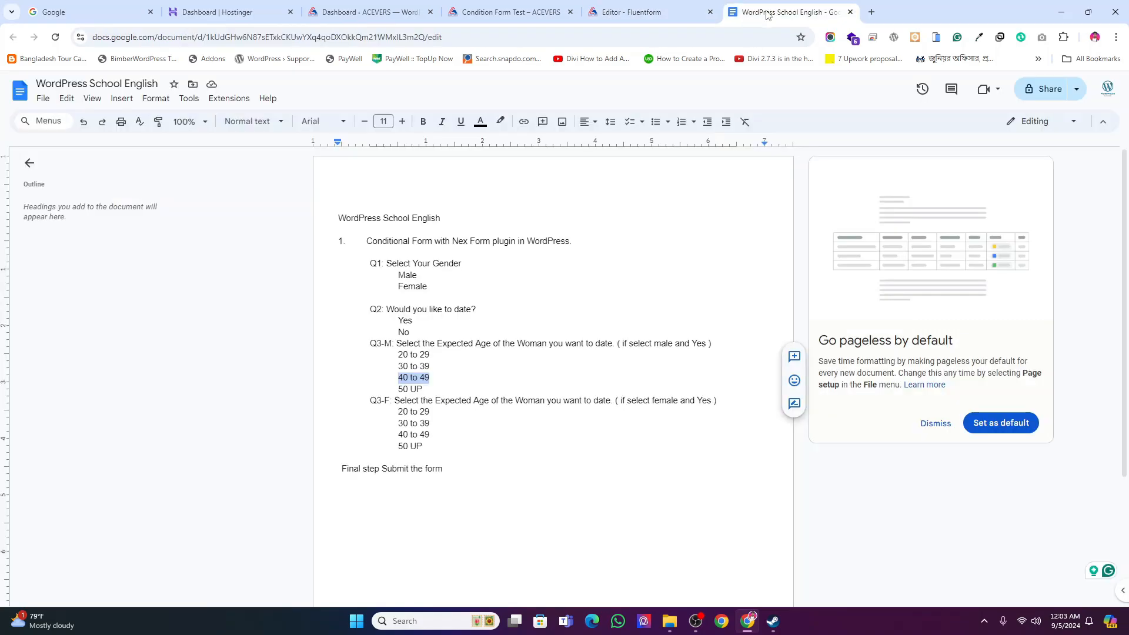
click(632, 12)
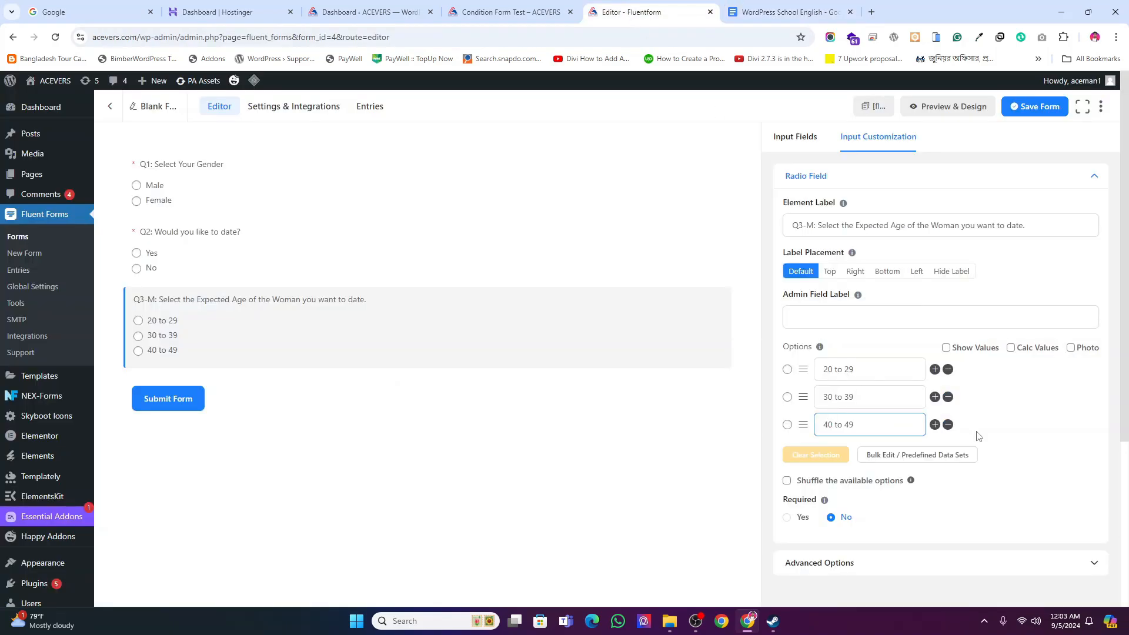
click(934, 425)
triple_click(848, 448)
text(50 UP)
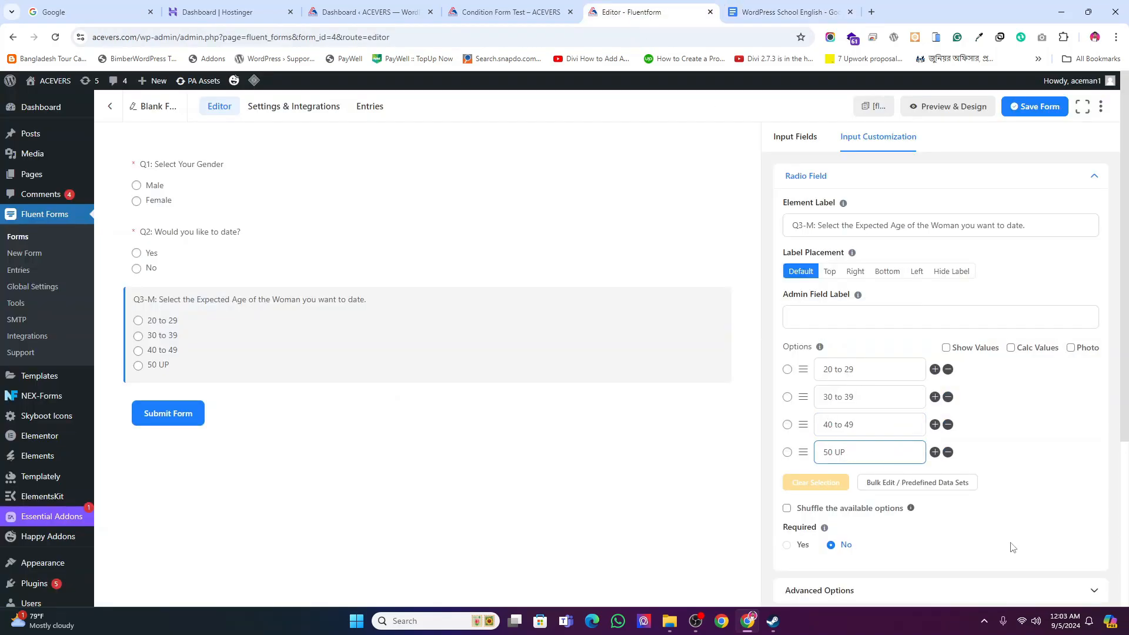
Step: Make the Q3-M expected-age question a required field
scroll(941, 520, down, 1)
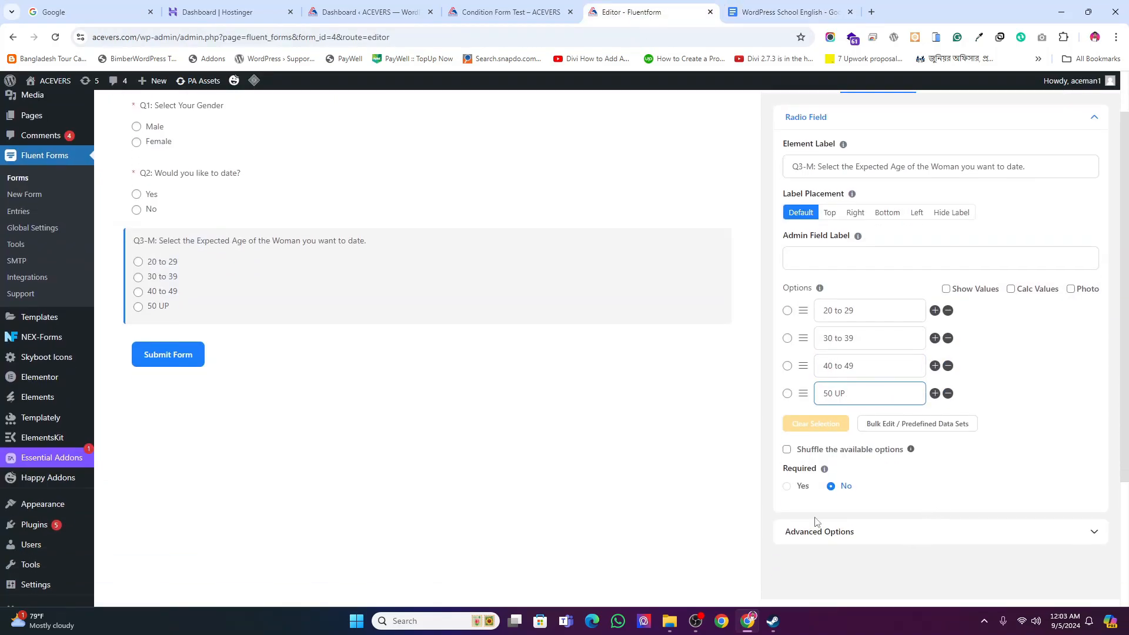
click(786, 486)
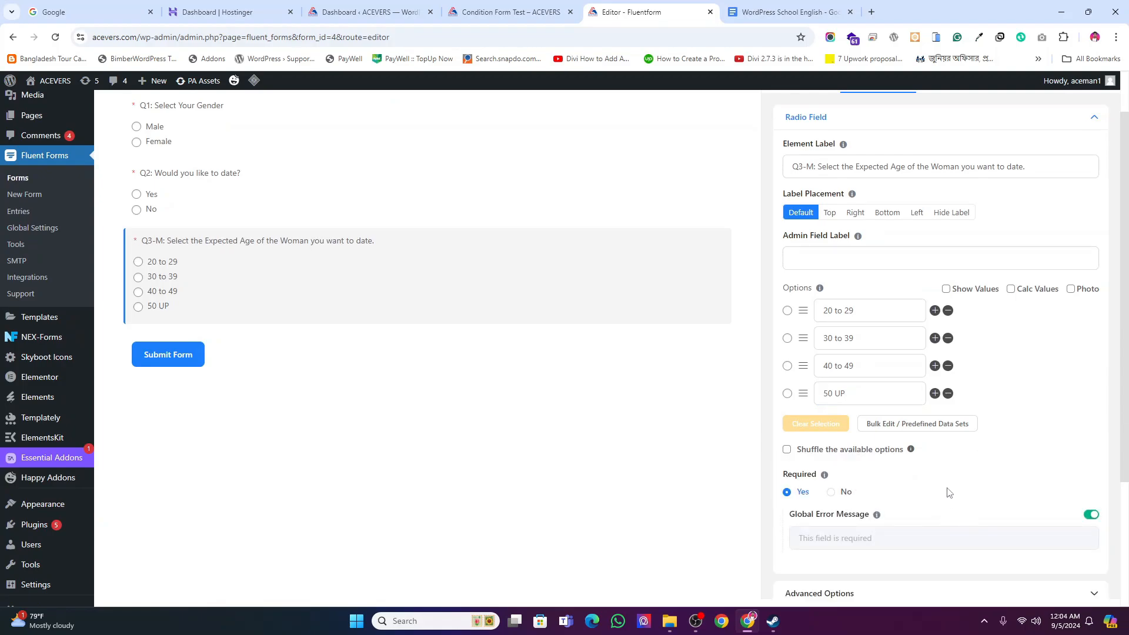
scroll(948, 492, down, 1)
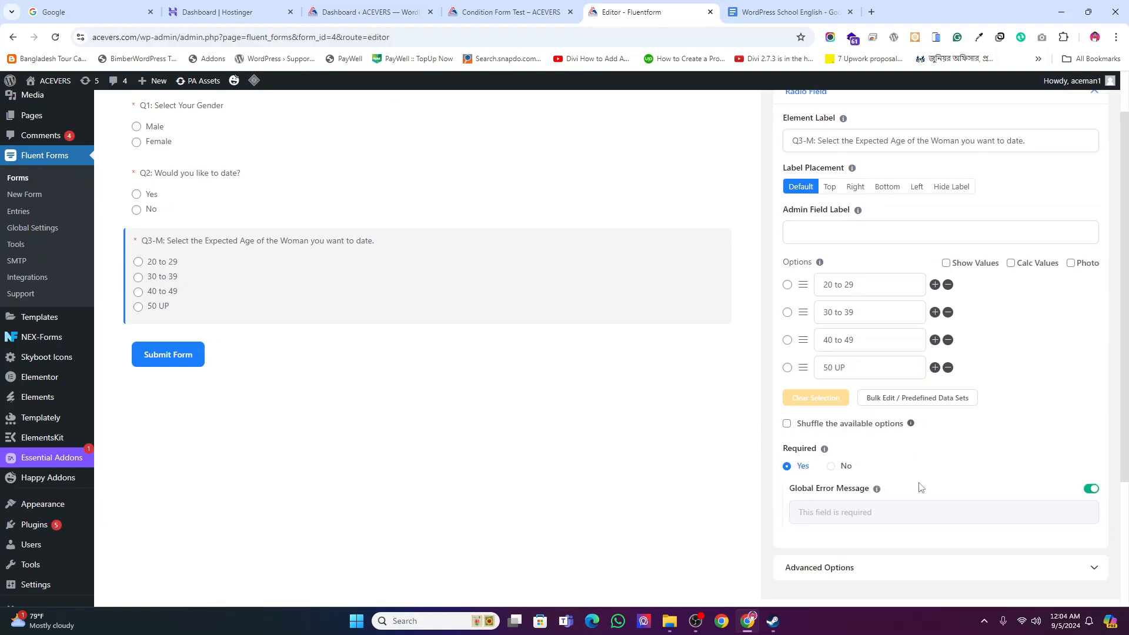
scroll(920, 486, up, 1)
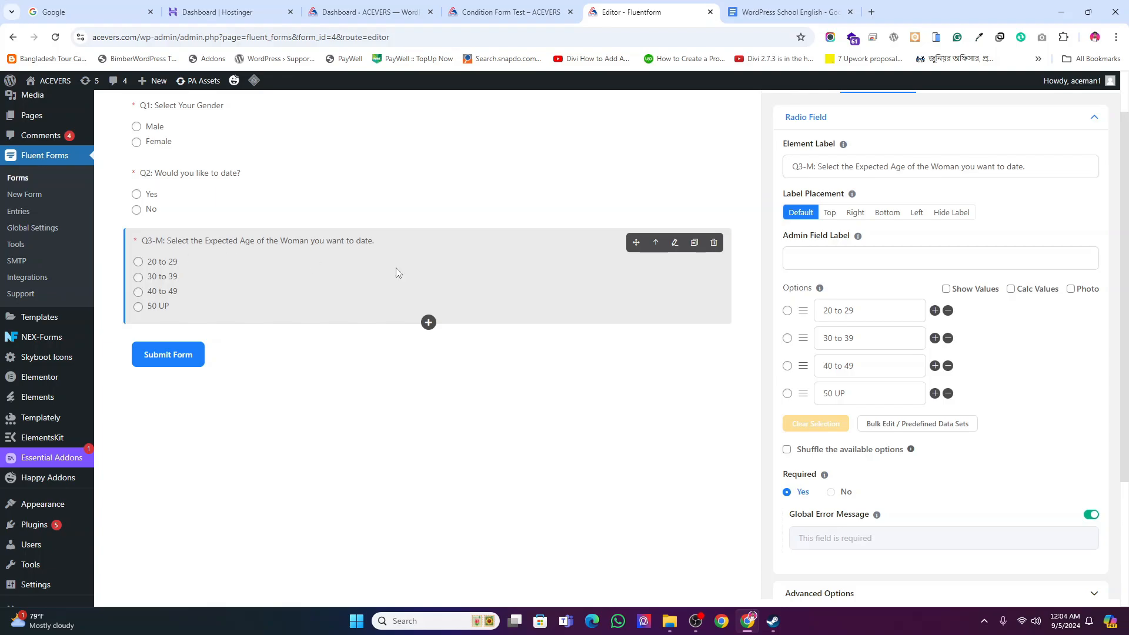
Step: Duplicate the Q3-M question and relabel the copy with the outline text "Q3-F: Select the Expected Age of the Woman you want to date."
click(694, 243)
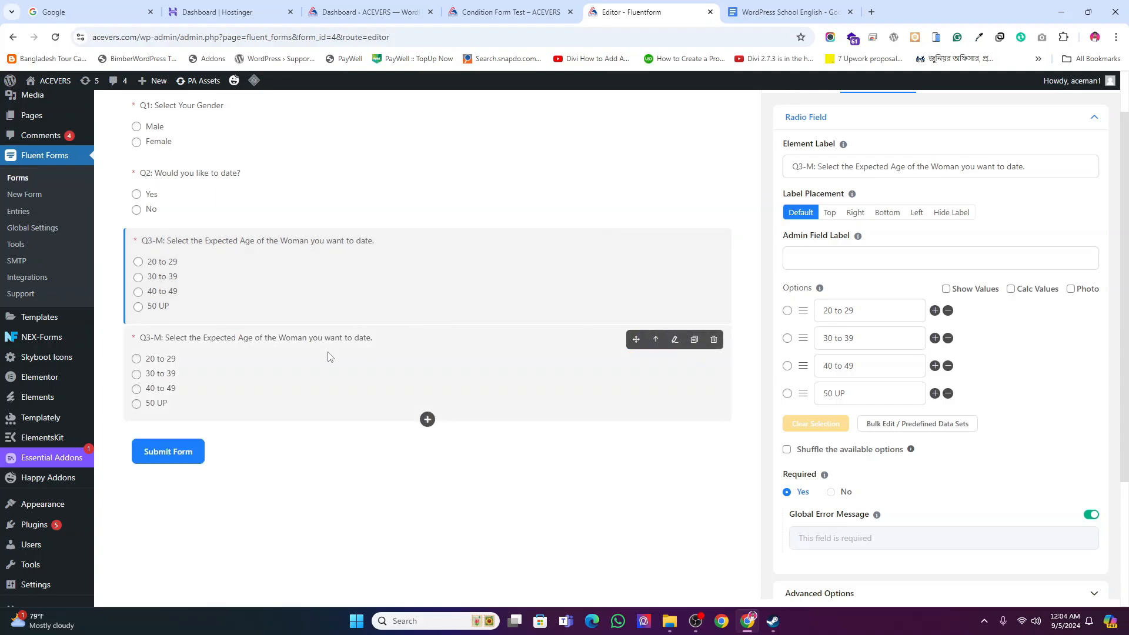
click(752, 12)
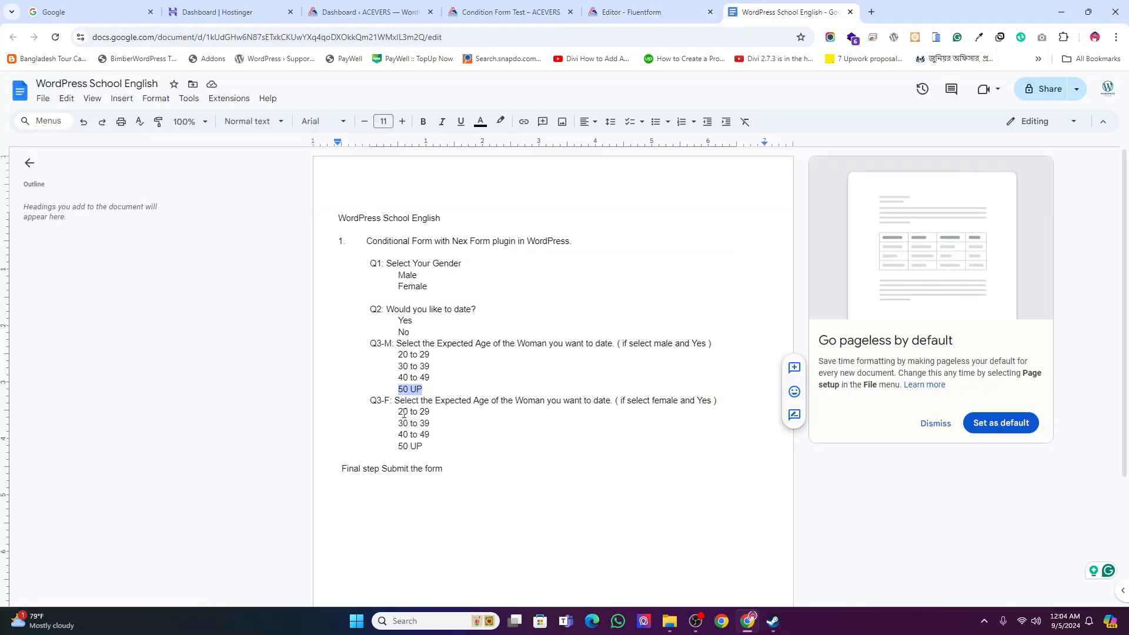
drag(372, 400, 613, 398)
key(ctrl+c)
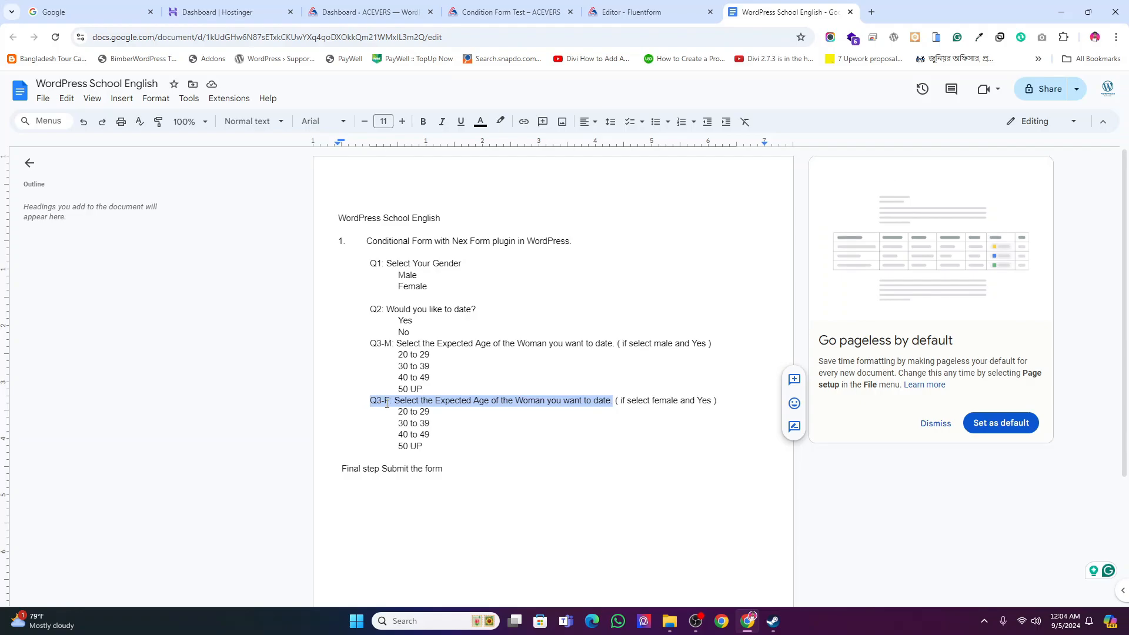
click(633, 13)
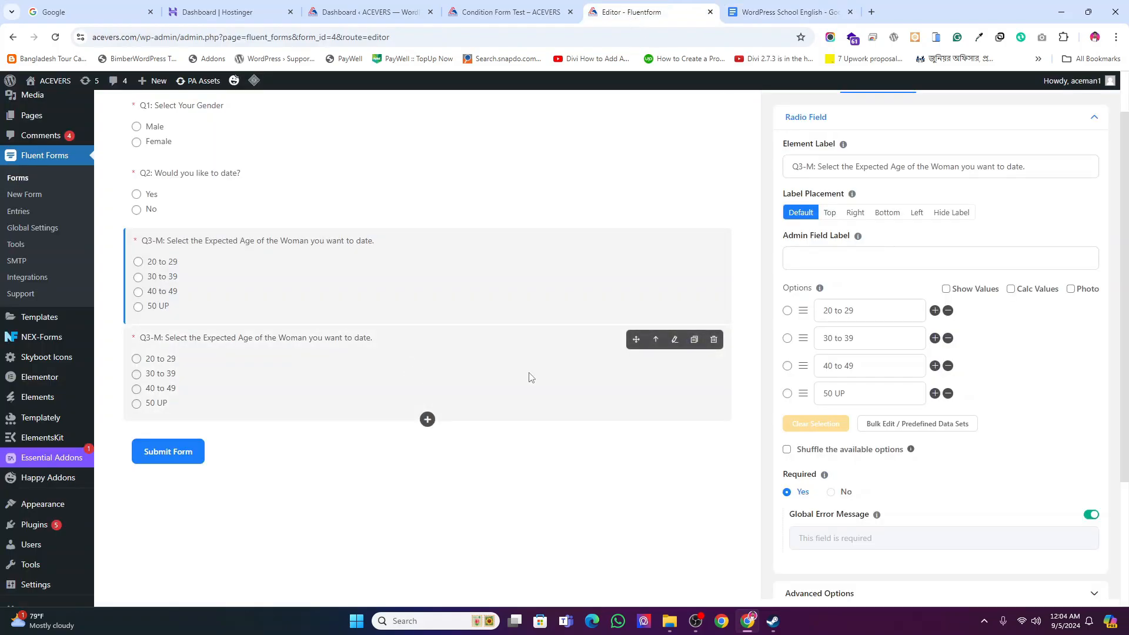
click(674, 340)
scroll(932, 252, up, 1)
click(885, 225)
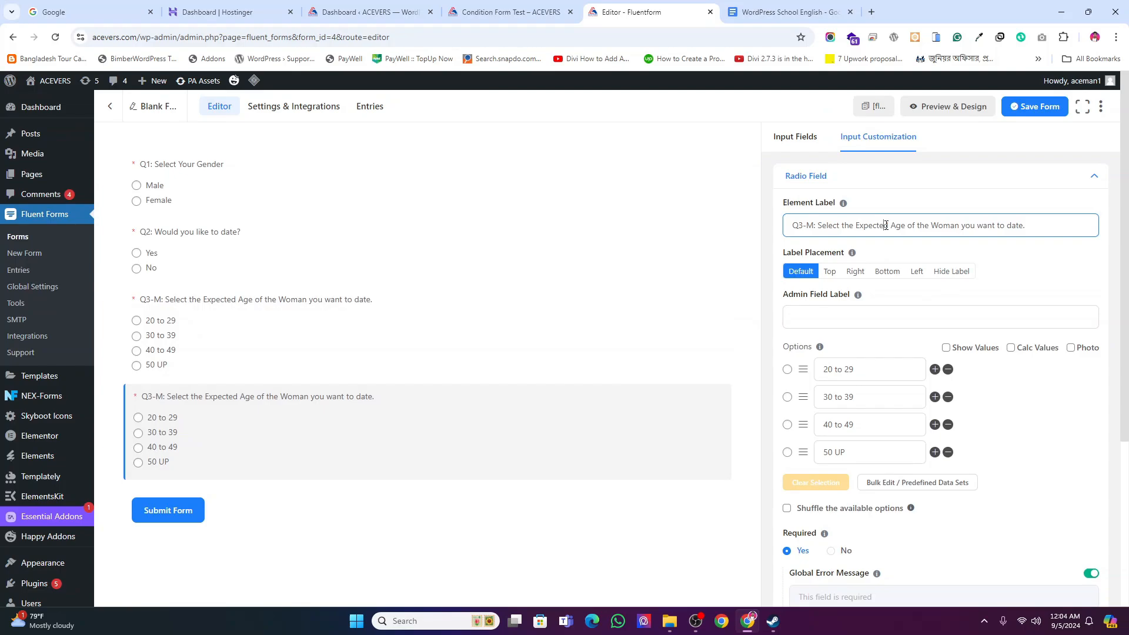
triple_click(885, 226)
key(ctrl+v)
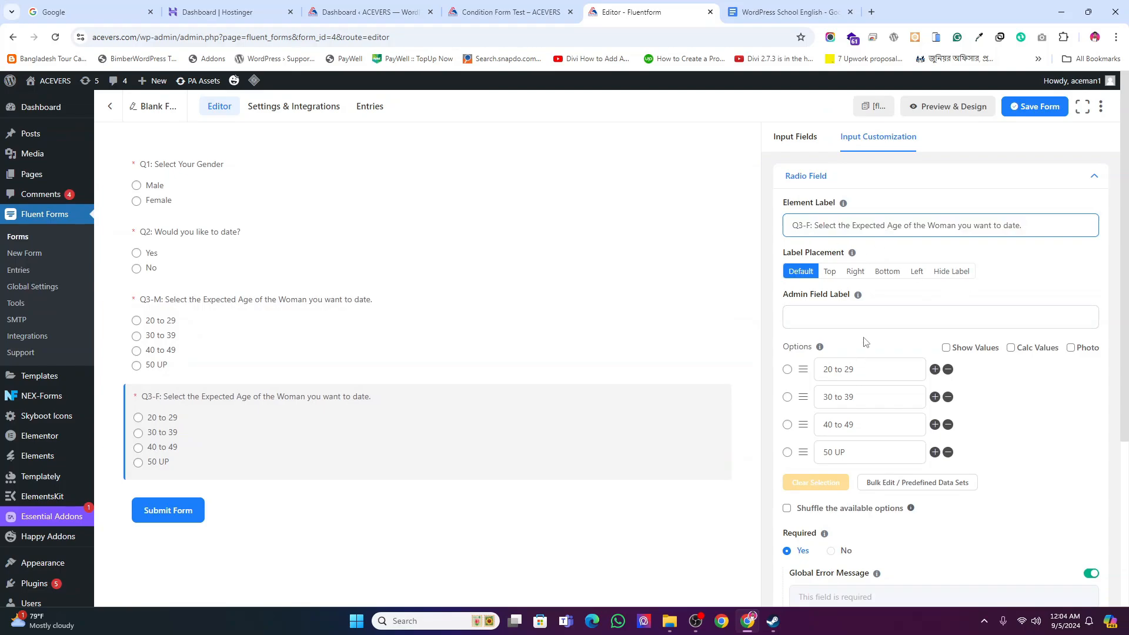
scroll(866, 343, down, 1)
click(836, 406)
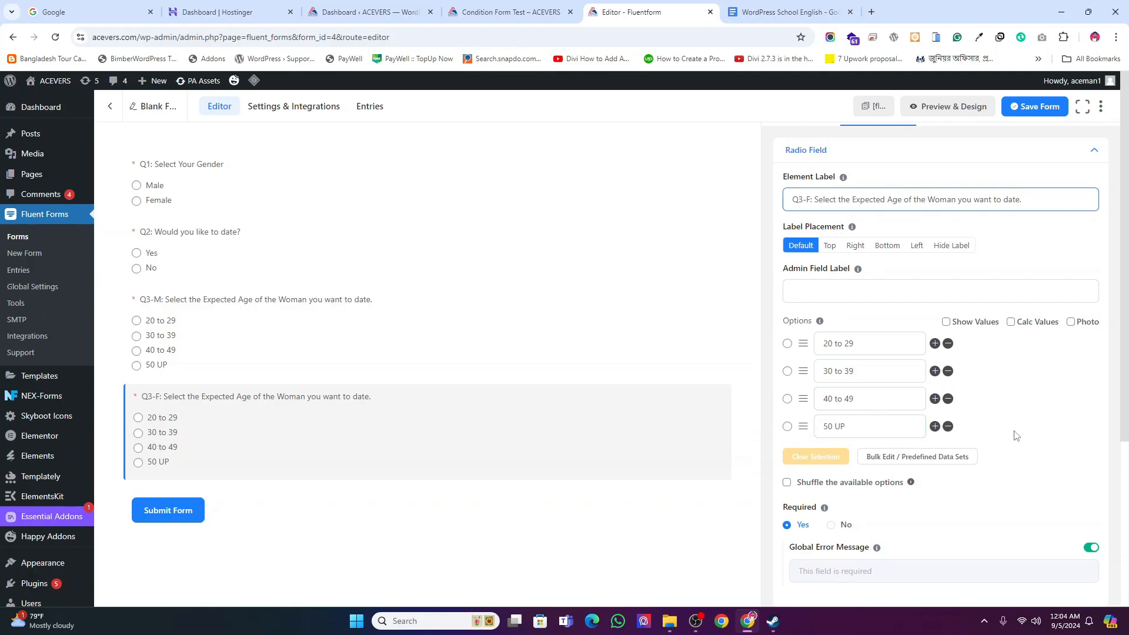
scroll(1027, 474, down, 2)
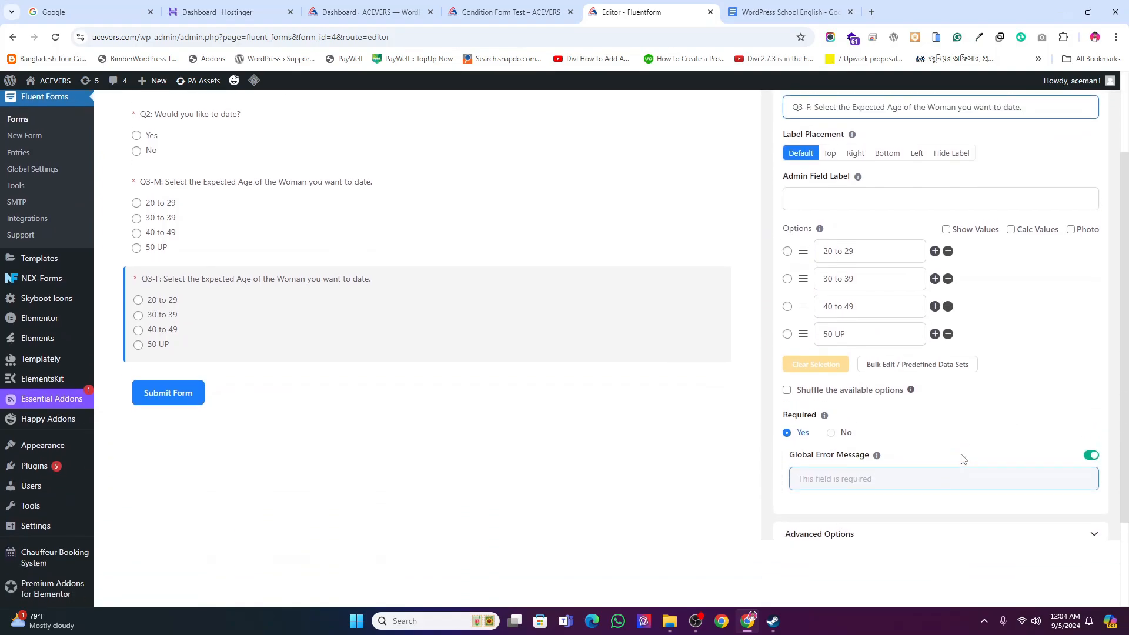
scroll(1044, 392, up, 2)
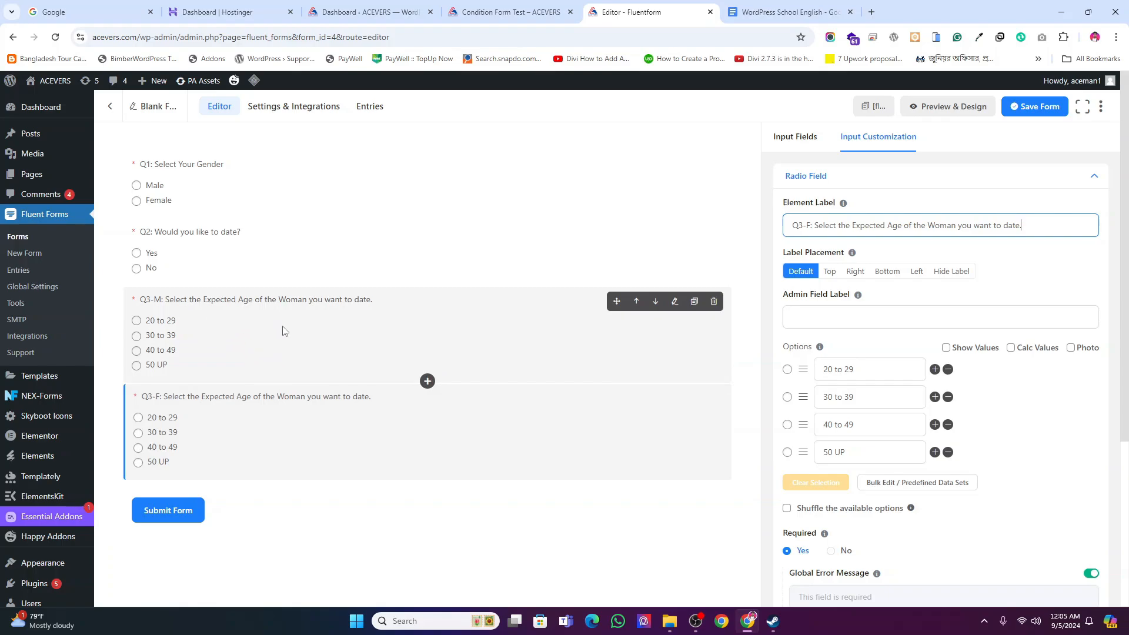
Step: Enable conditional logic in the advanced options of the Q3-M question
click(673, 307)
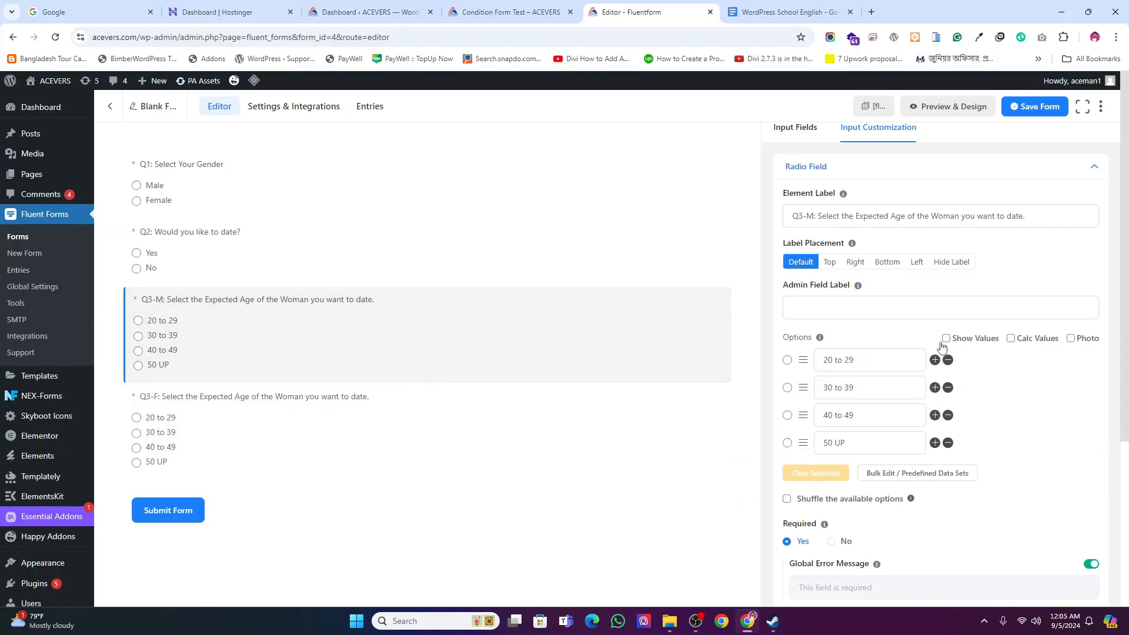
scroll(859, 499, down, 5)
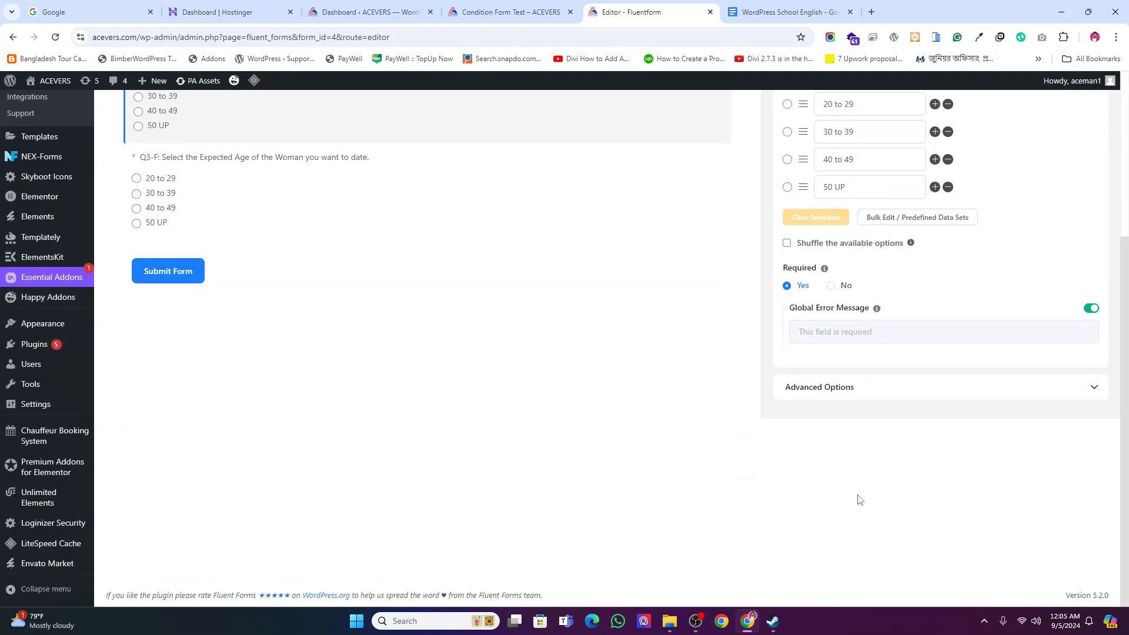
click(842, 390)
scroll(871, 344, up, 2)
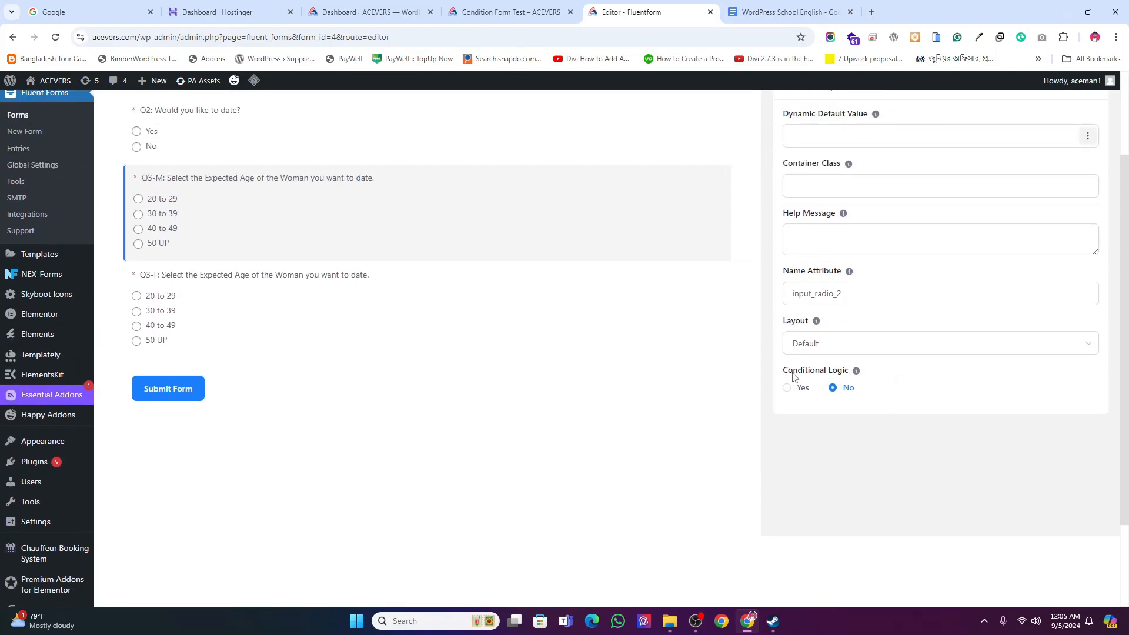
mouse_move(856, 375)
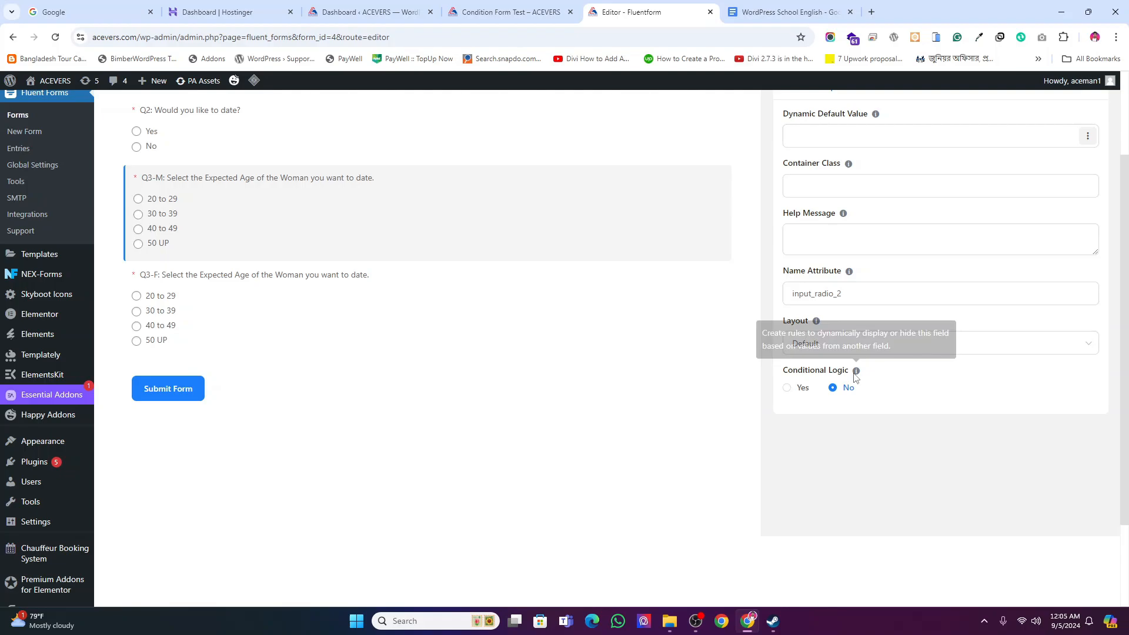
click(787, 388)
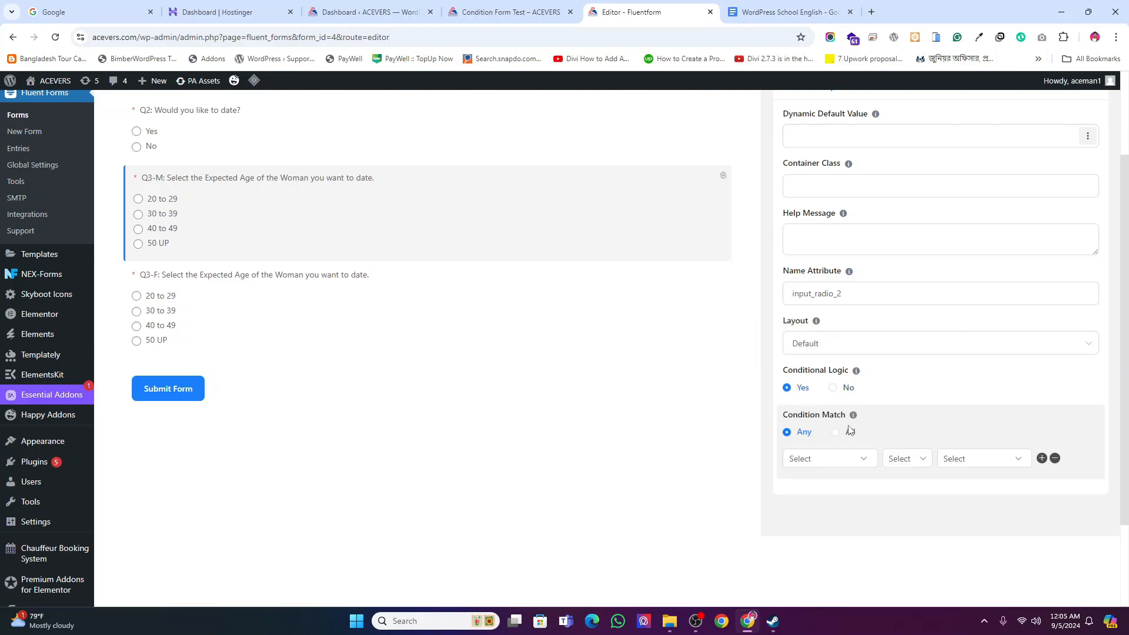
Step: Set the first Q3-M condition to "Q1: Select Your Gender" equal Male
click(833, 462)
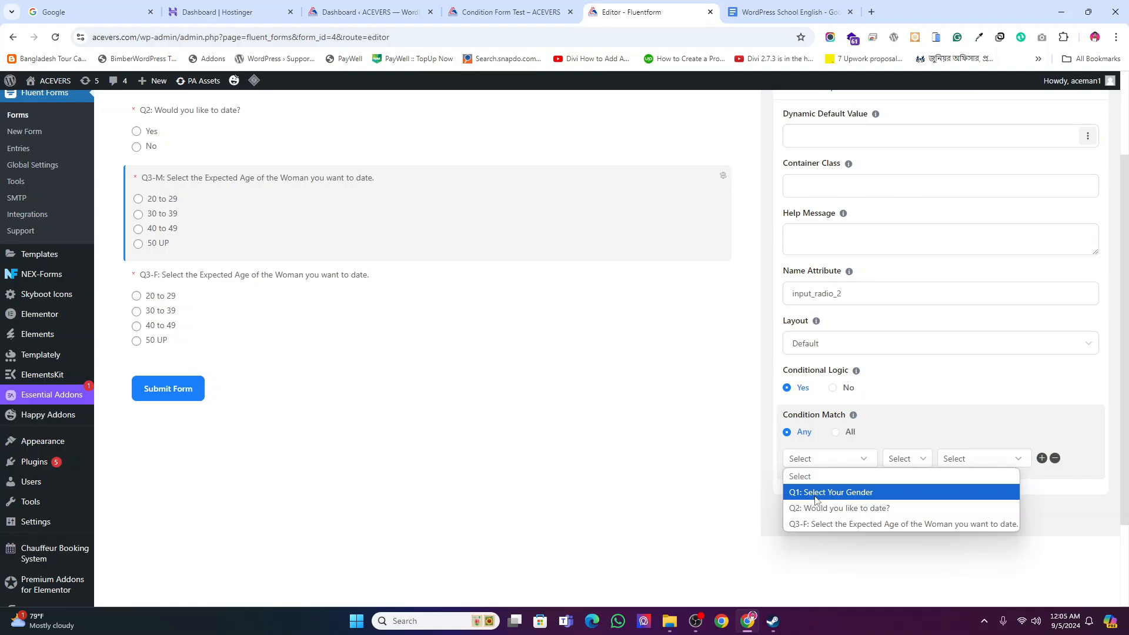
click(816, 493)
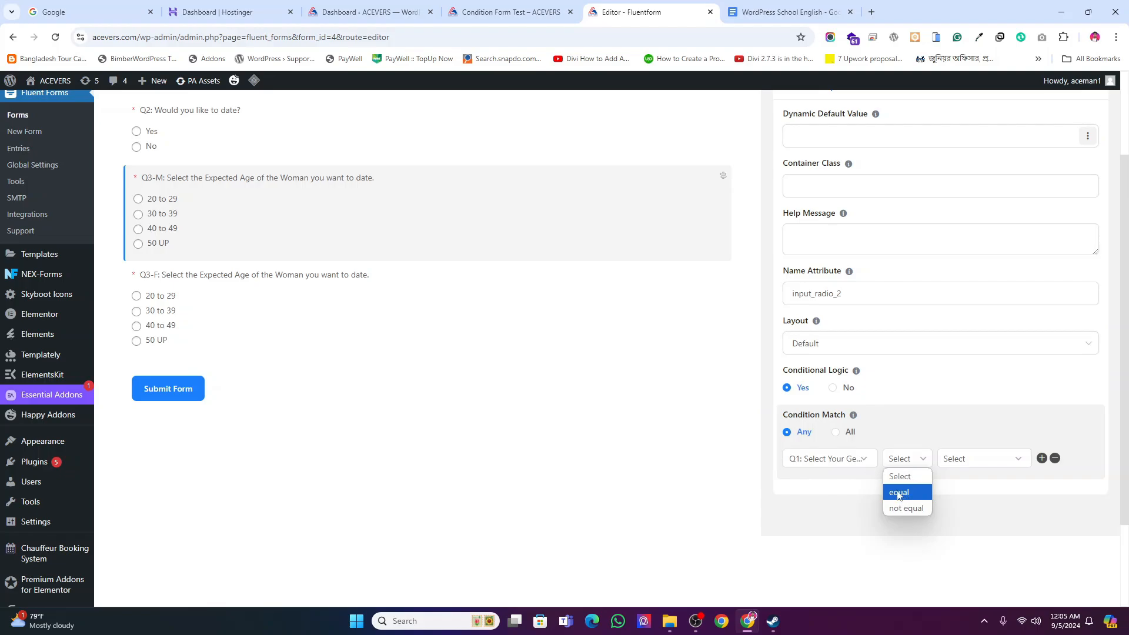
click(898, 492)
click(965, 462)
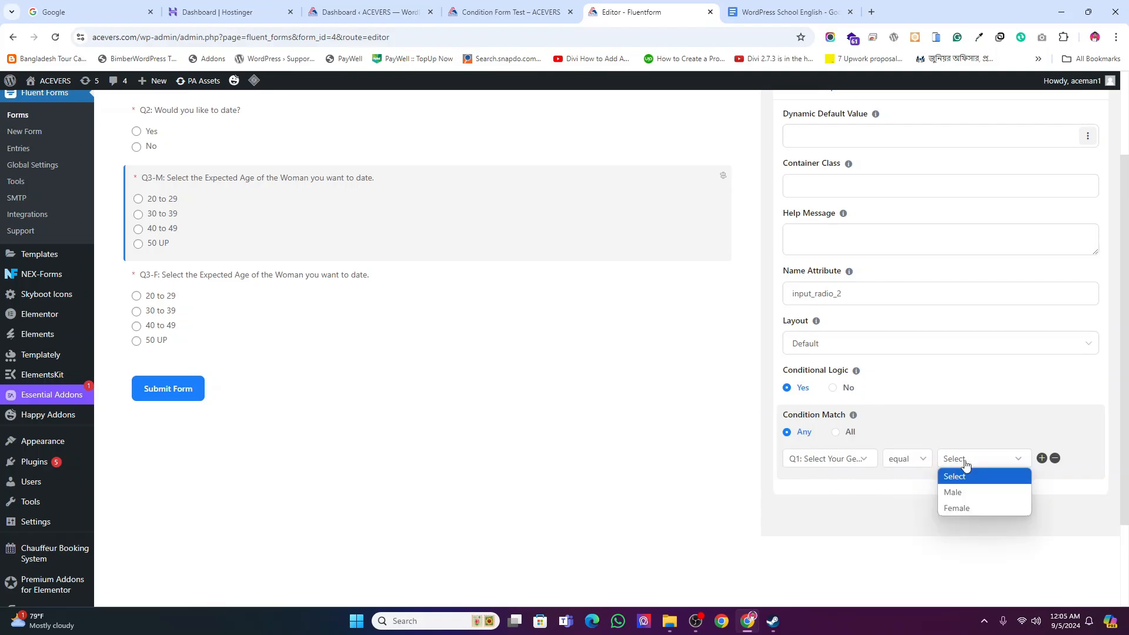
click(953, 492)
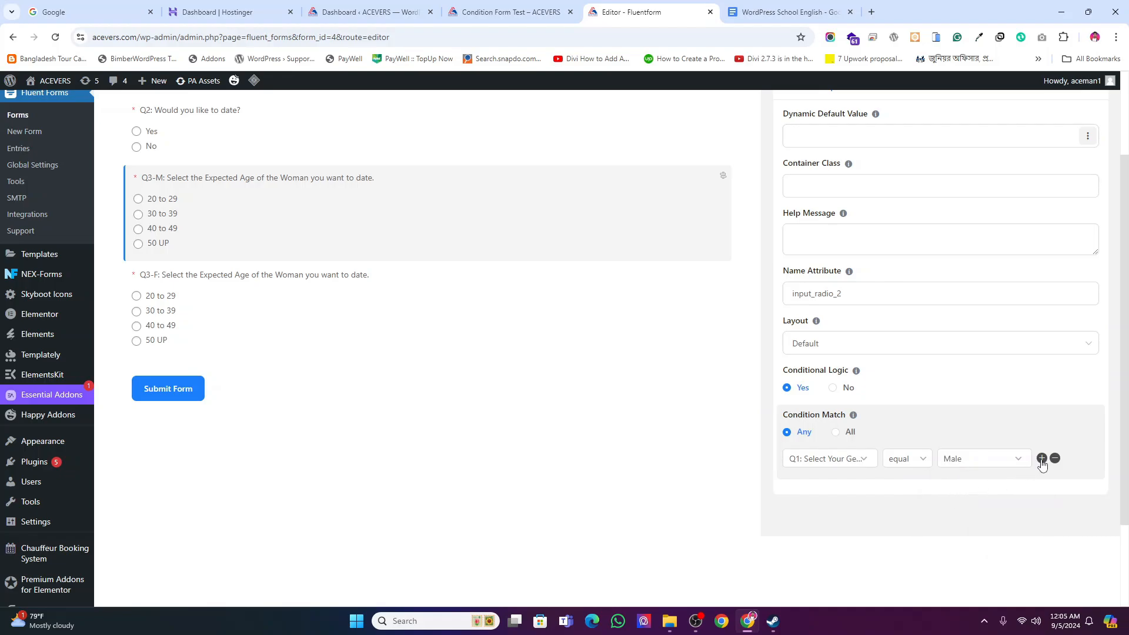
Step: Add a second Q3-M condition, "Q2: Would you like to date?" equal Yes, and set the condition match to All
click(1041, 461)
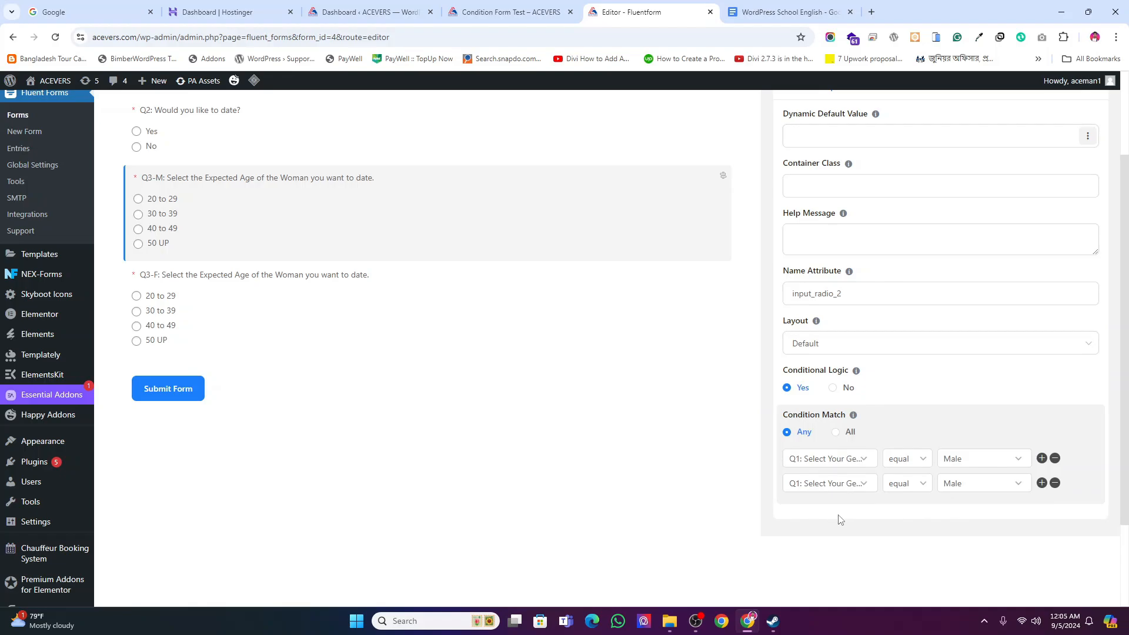
click(835, 485)
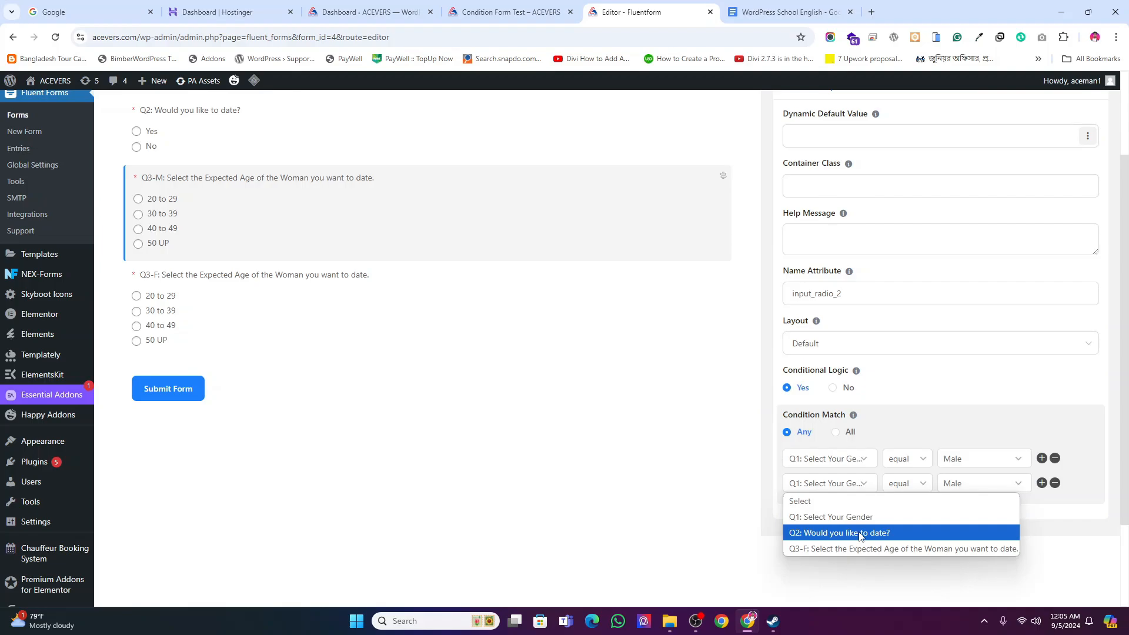
click(840, 533)
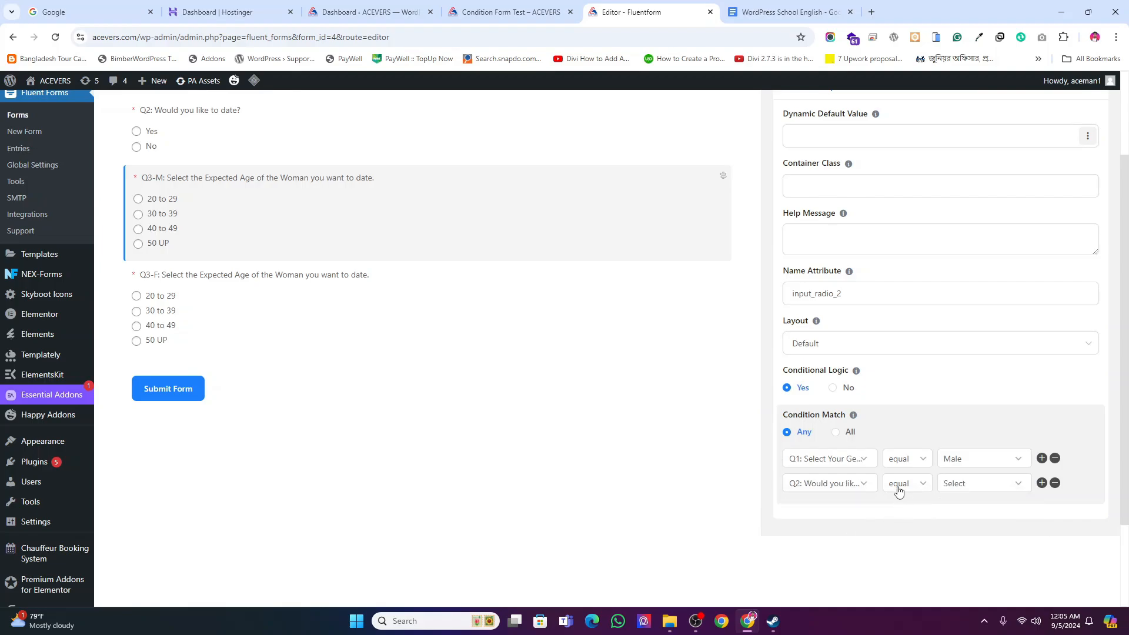
click(963, 485)
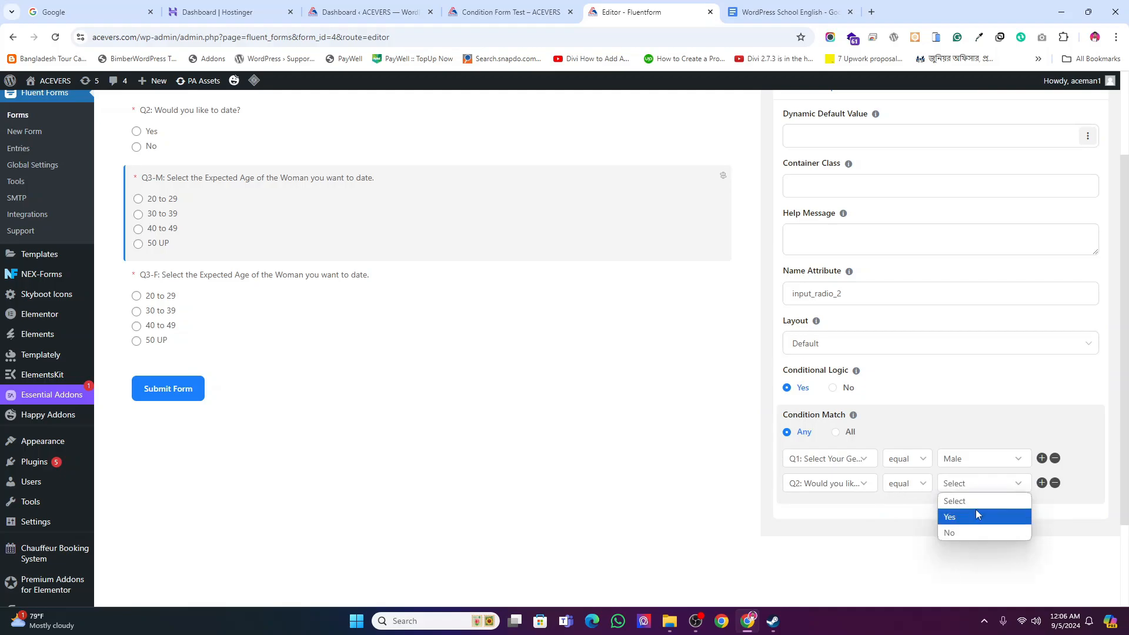
click(954, 518)
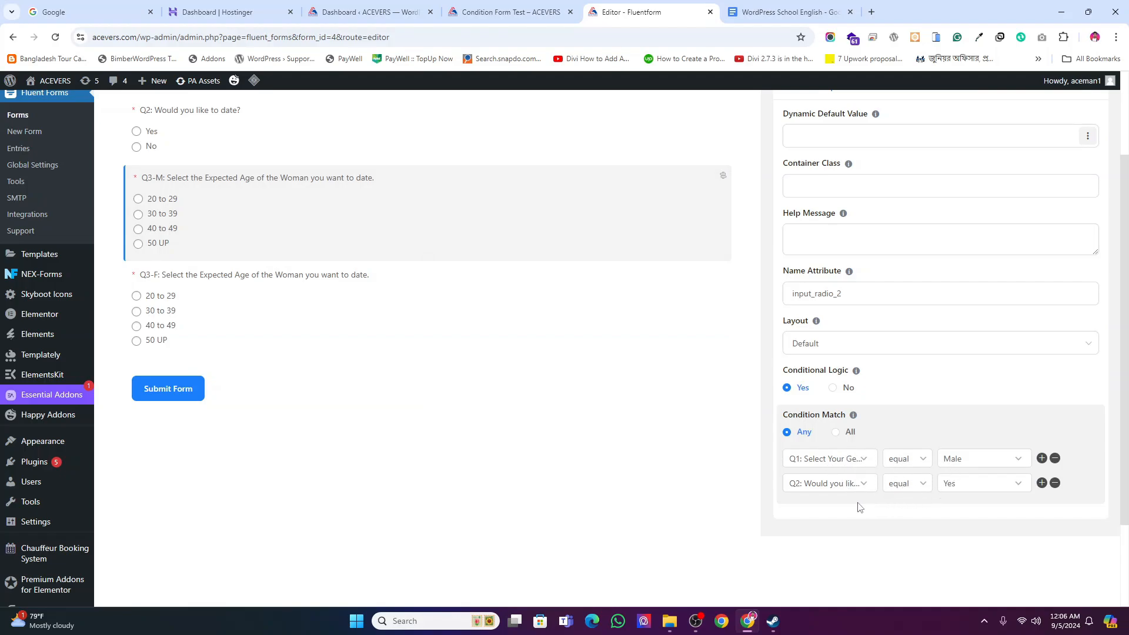
click(835, 433)
Step: Enable conditional logic in the advanced options of the Q3-F question and set its condition match to All
mouse_move(524, 351)
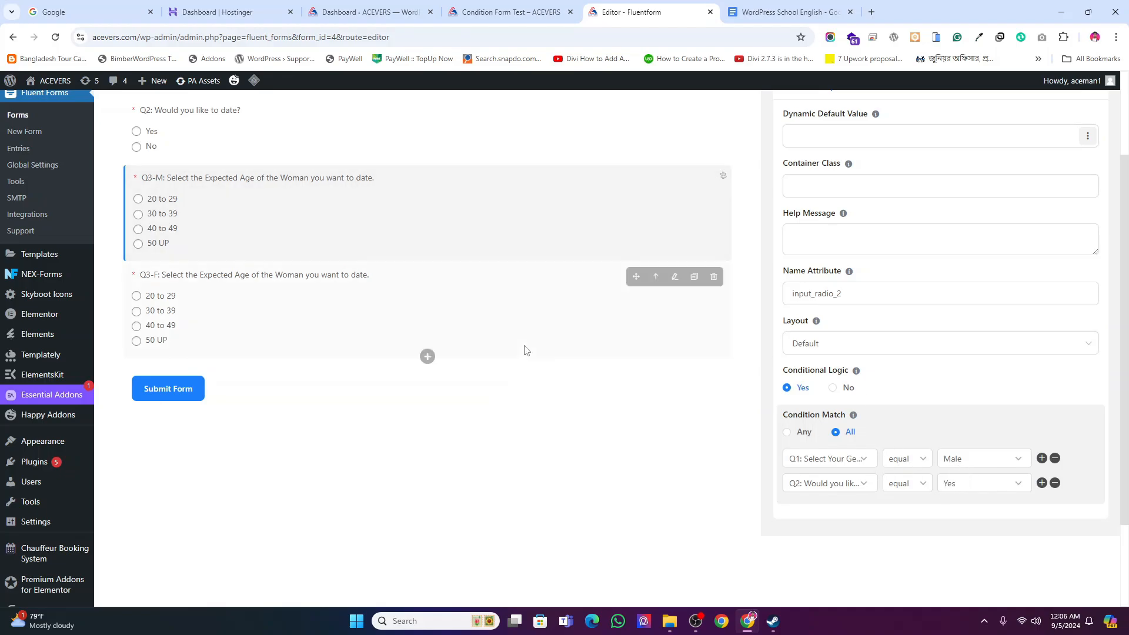
click(674, 286)
scroll(1011, 475, down, 2)
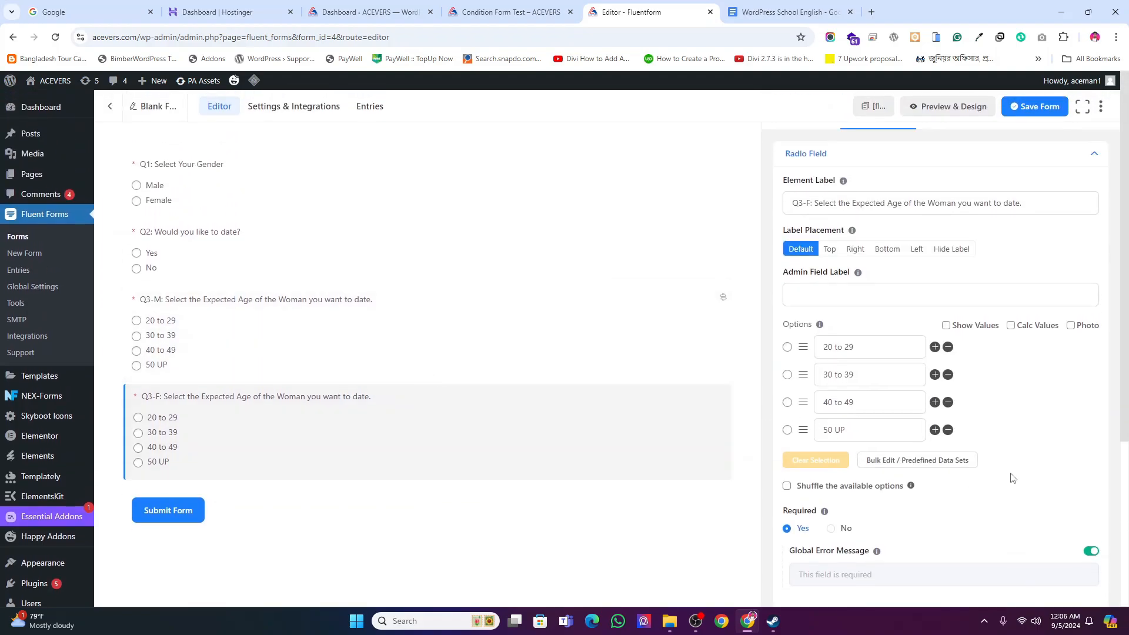
scroll(1011, 475, down, 3)
click(811, 394)
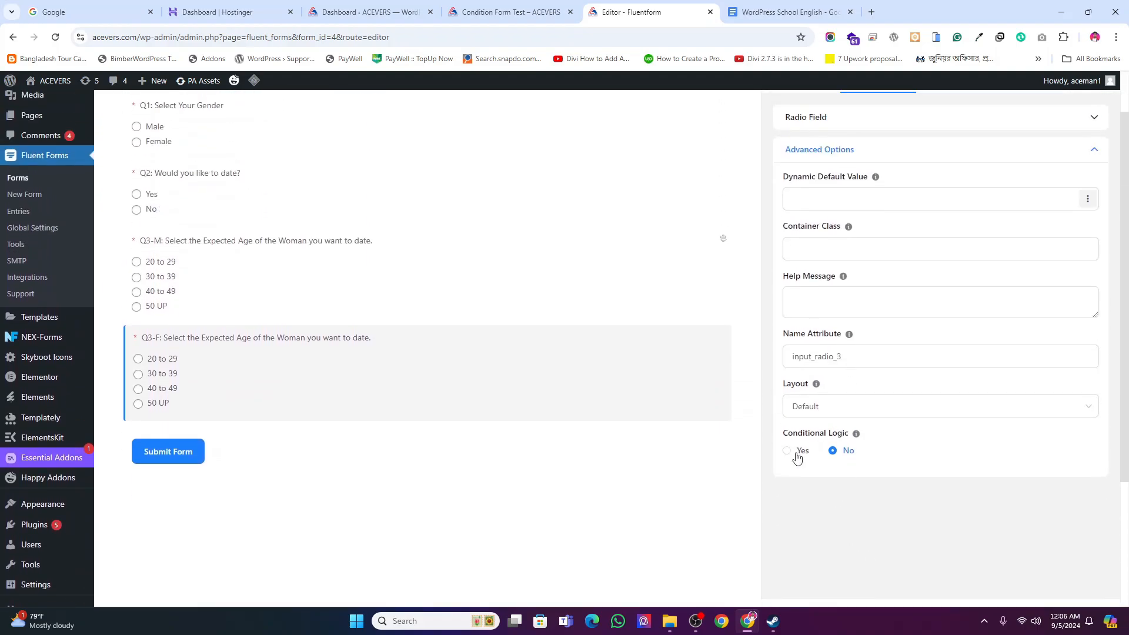
click(787, 448)
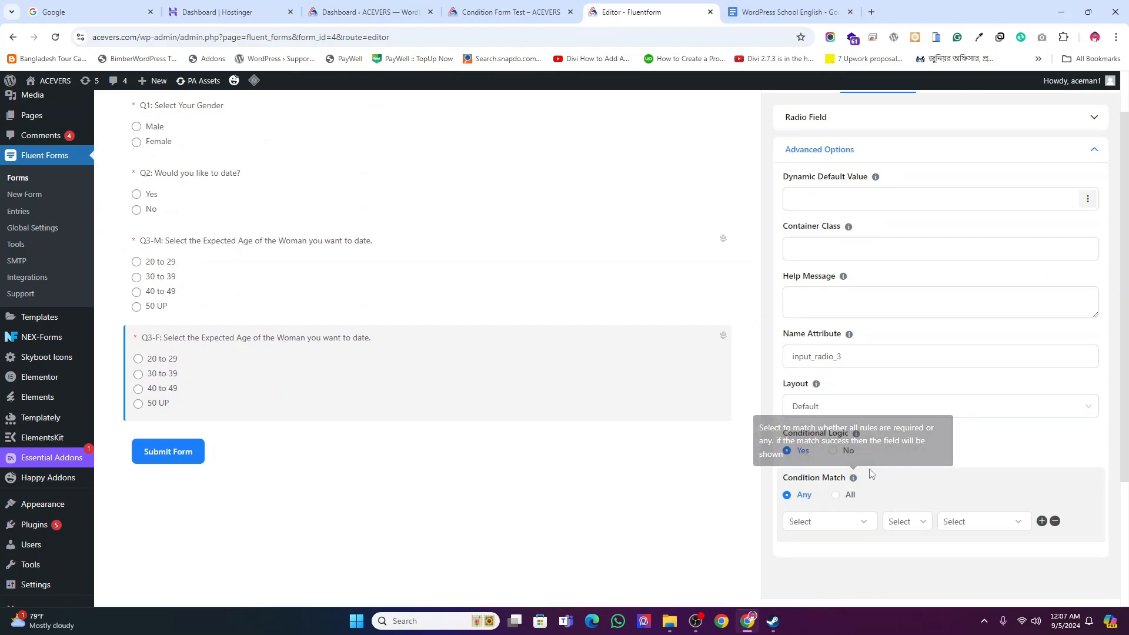
scroll(904, 474, down, 1)
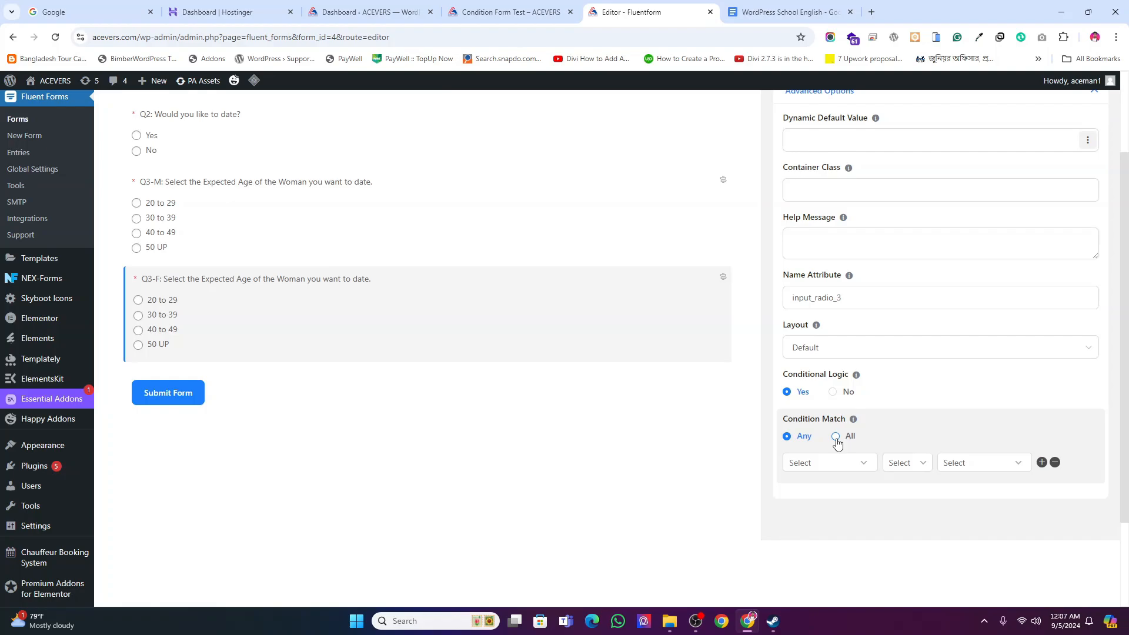
click(836, 438)
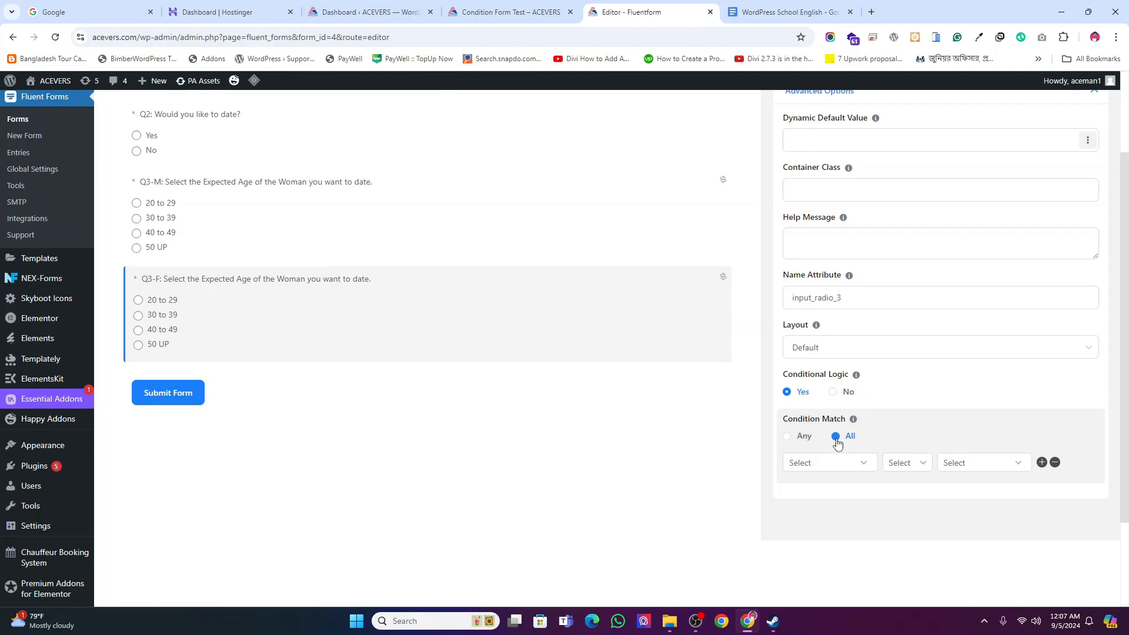
Step: Set the first Q3-F condition to "Q1: Select Your Gender" equal Female
click(850, 468)
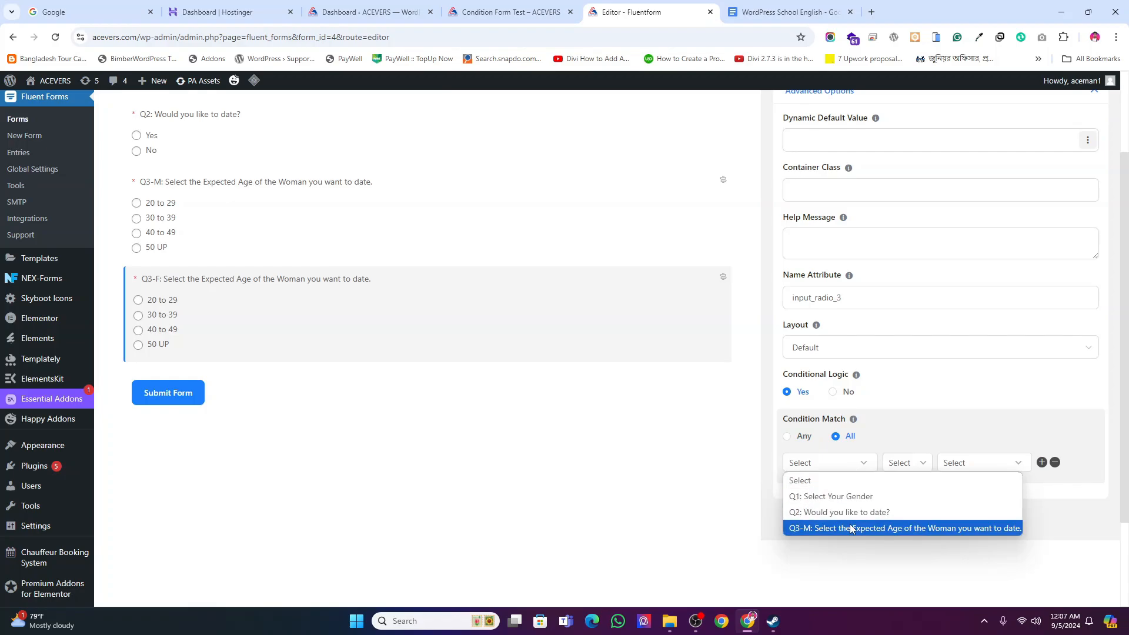
click(816, 501)
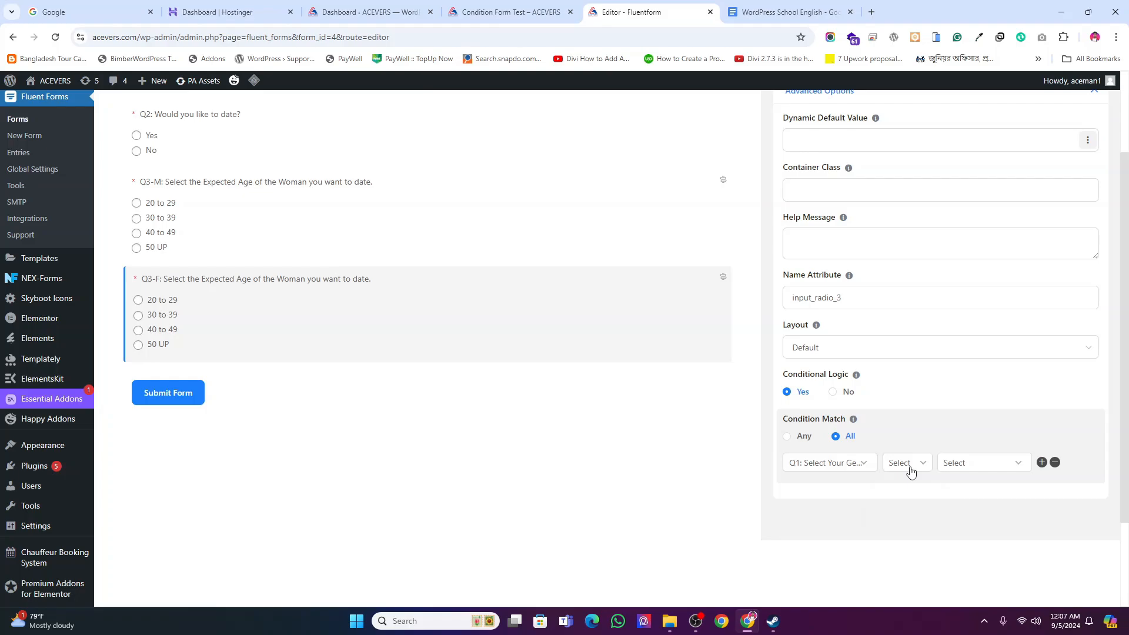
click(908, 468)
click(904, 501)
click(963, 464)
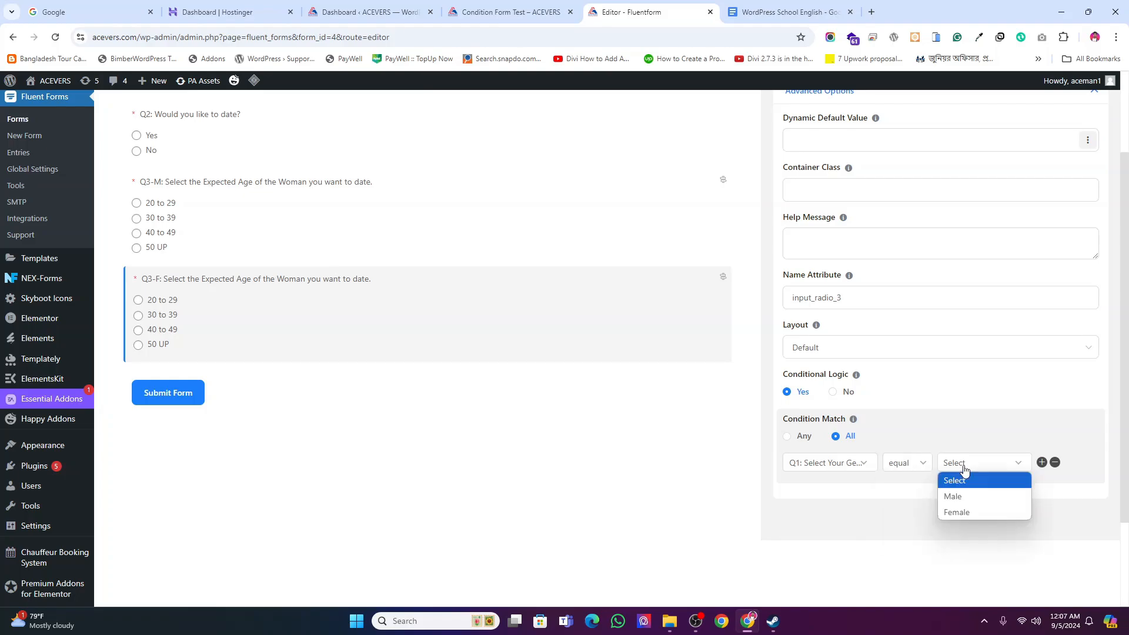
click(955, 510)
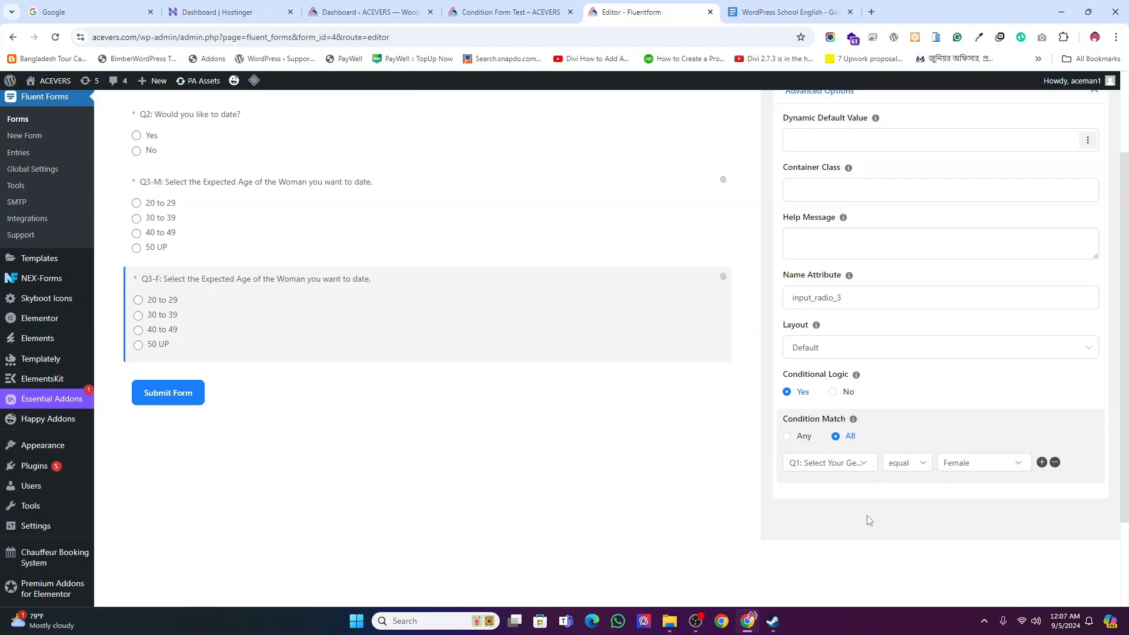
Step: Add a second Q3-F condition, "Q2: Would you like to date?" equal Yes
click(1041, 462)
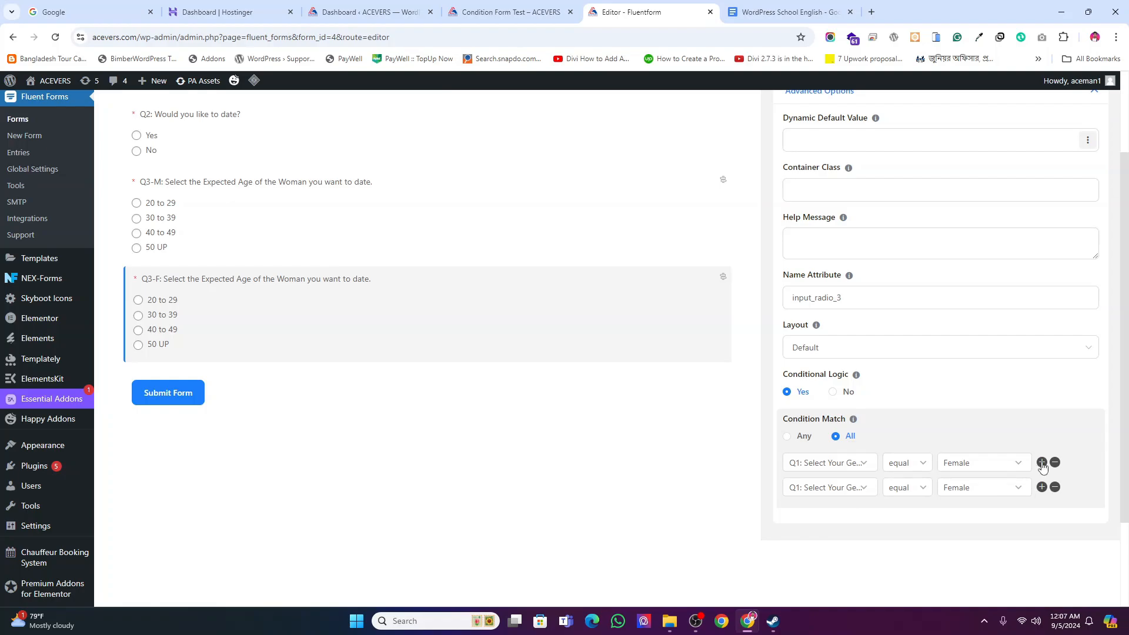
click(847, 490)
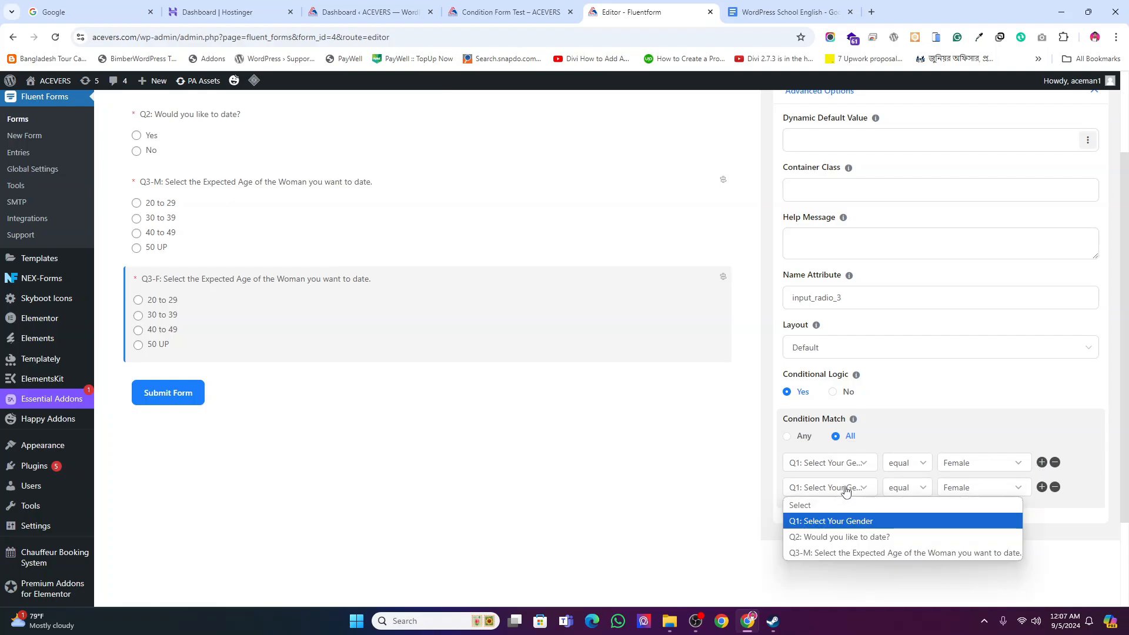
click(841, 538)
click(973, 493)
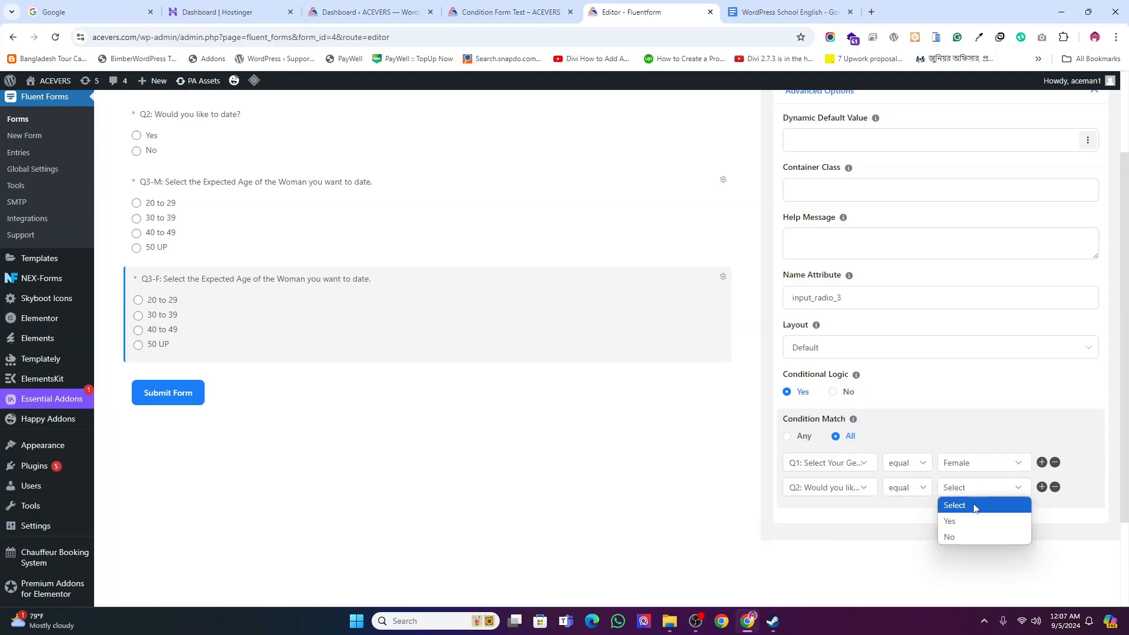
click(951, 522)
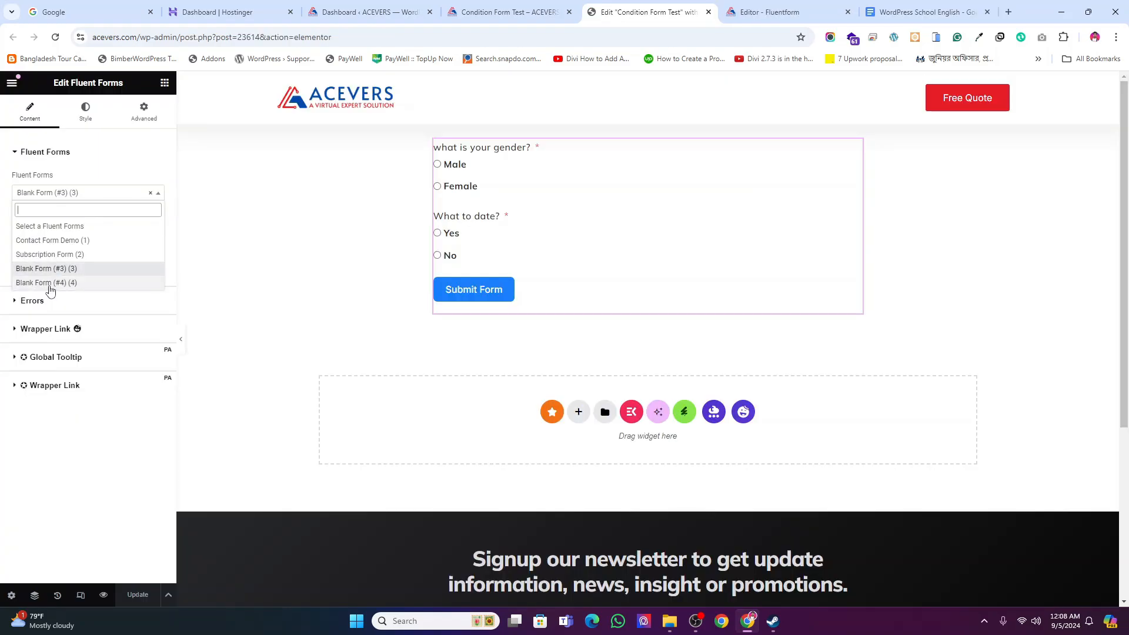
Step: Return to the Fluent Forms editor, rename the form to "Conditional Form" and save it
click(771, 14)
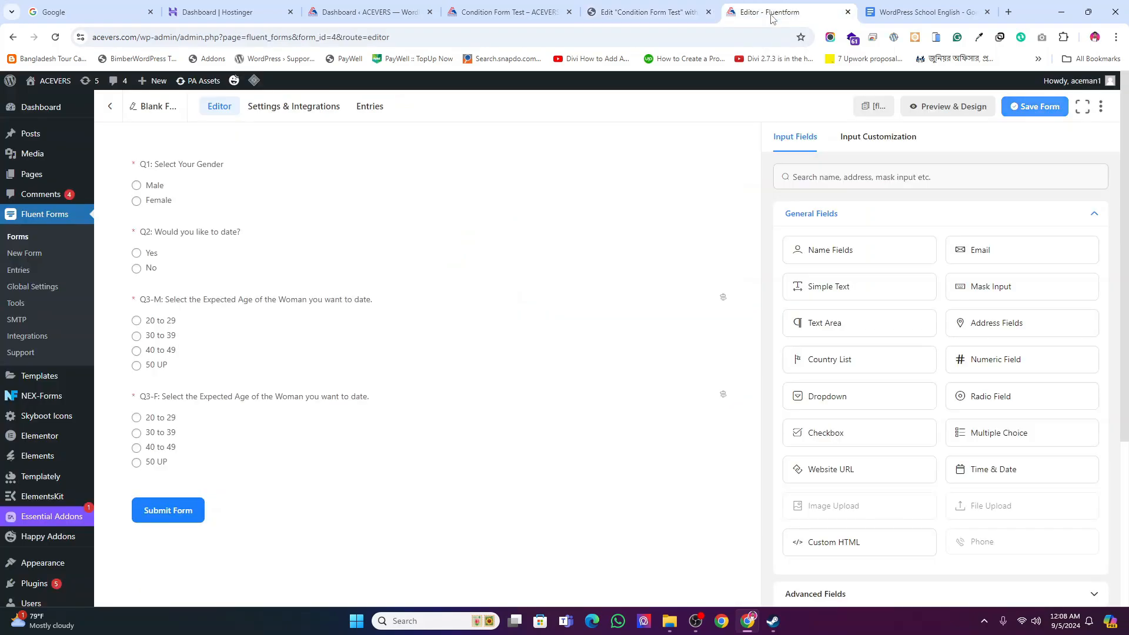
click(134, 110)
key(ctrl+a)
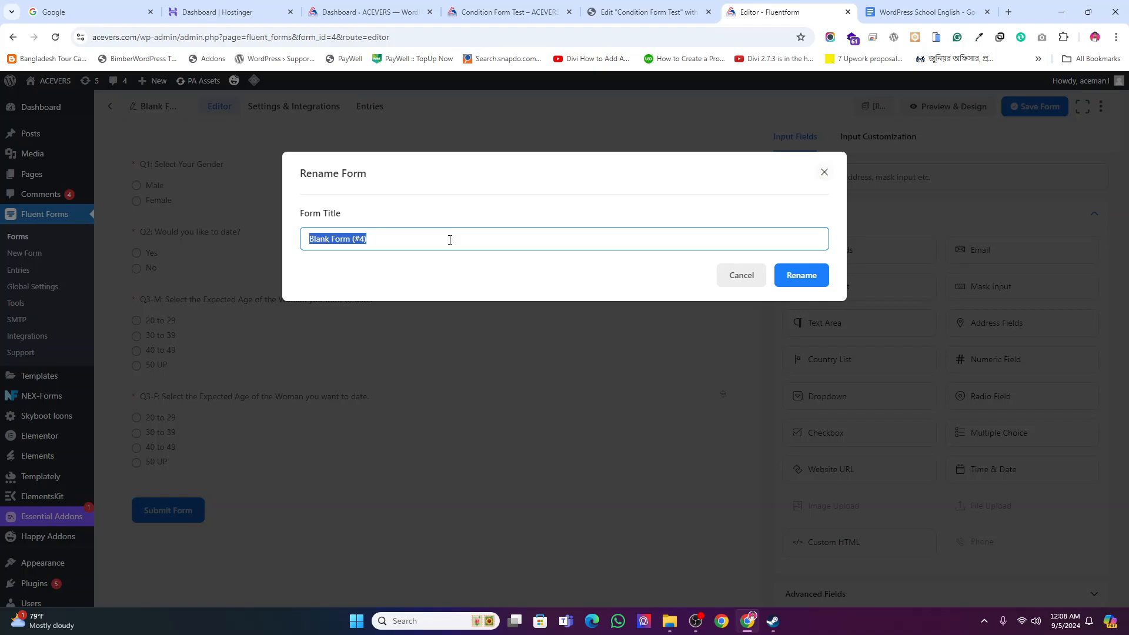
text(Conditinal)
key(BackSpace)
key(BackSpace)
click(810, 276)
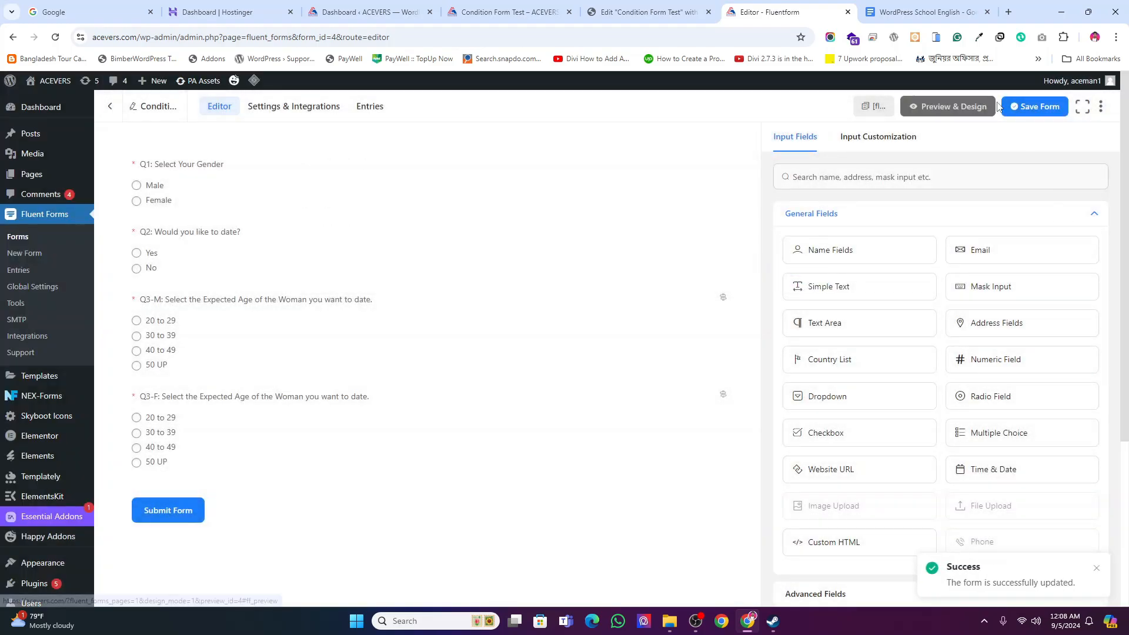
click(1031, 107)
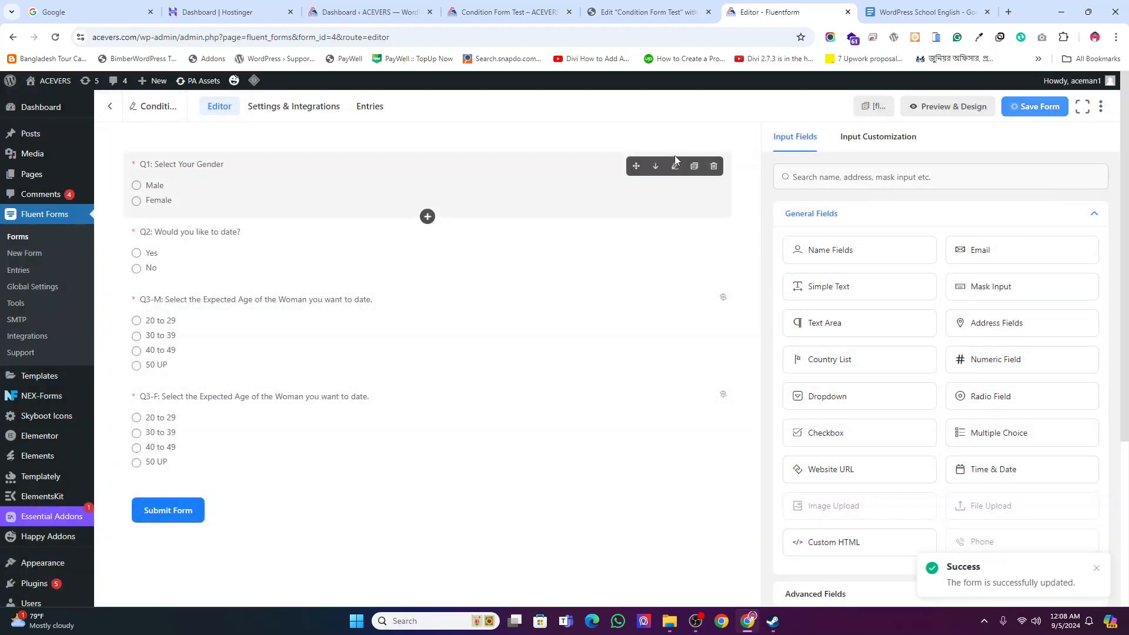
Step: In the Elementor page editor, assign "Conditional Form (4)" to the Fluent Forms widget and update the page
click(646, 12)
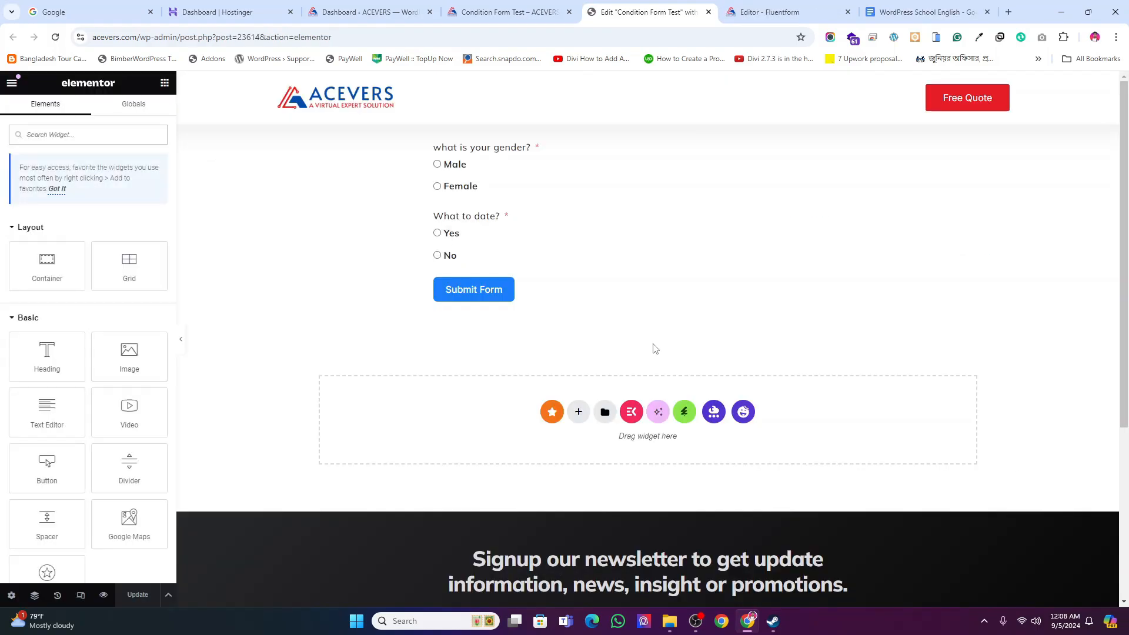
click(854, 152)
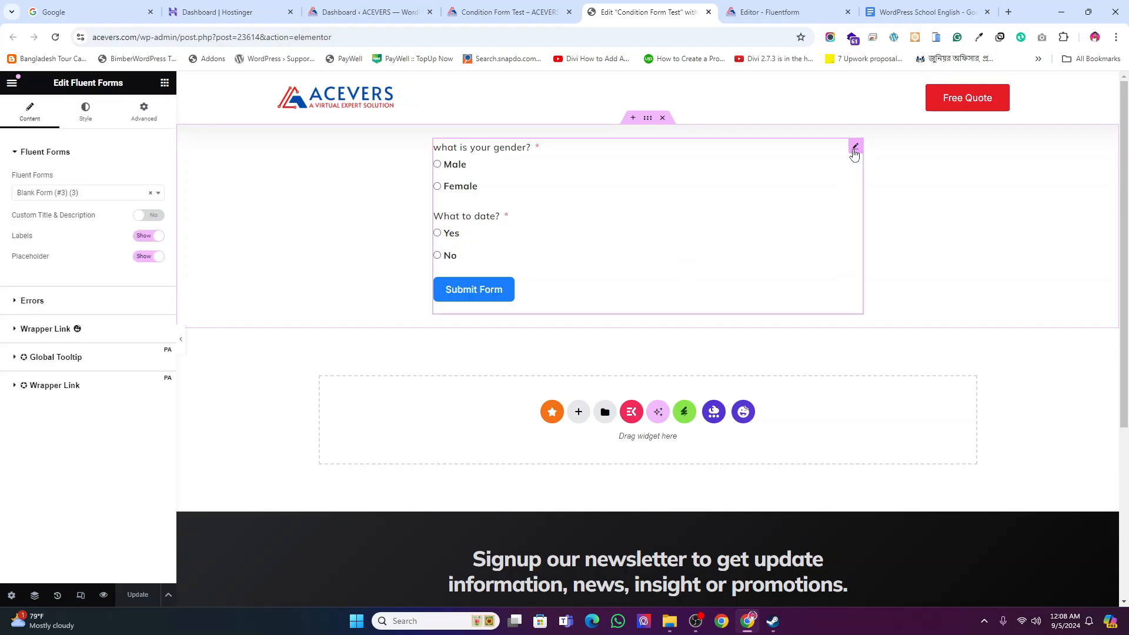
click(88, 194)
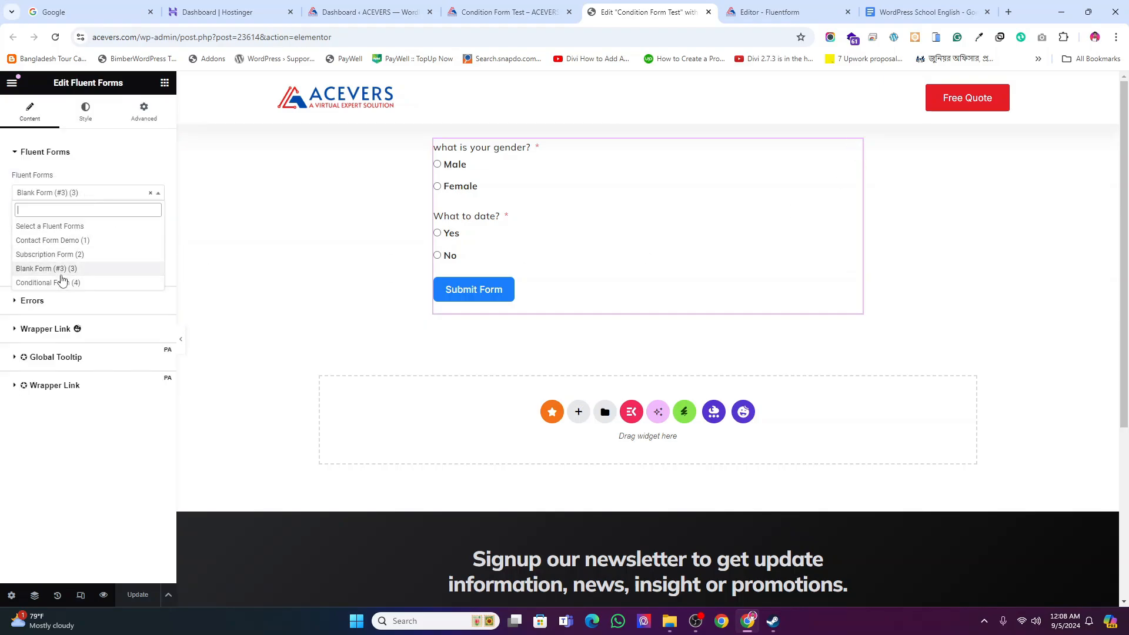
click(40, 283)
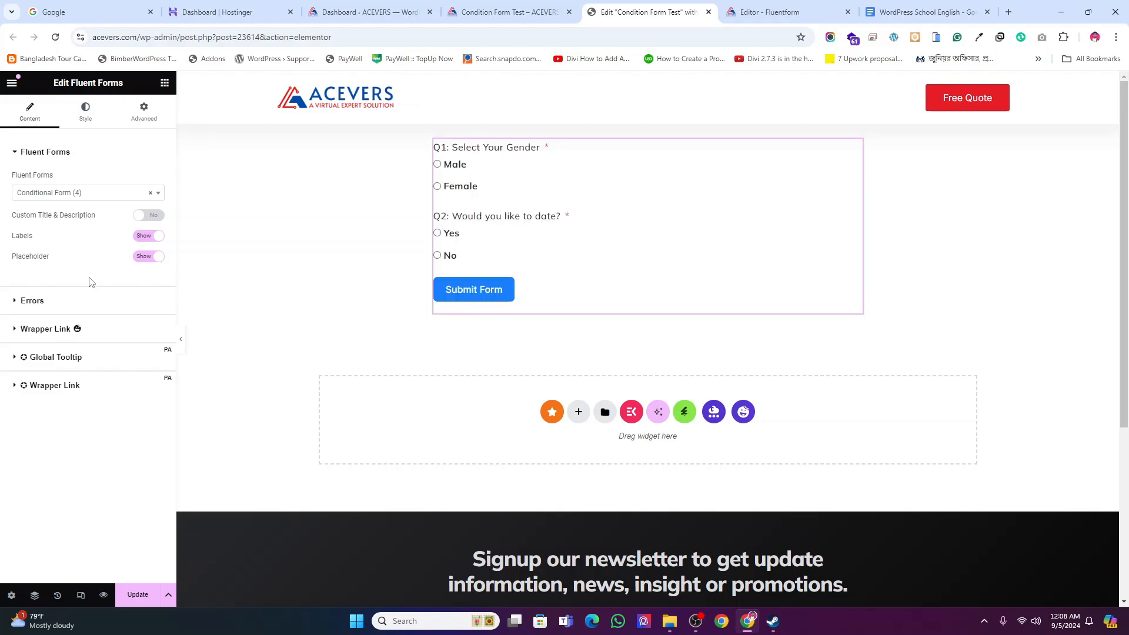
click(135, 595)
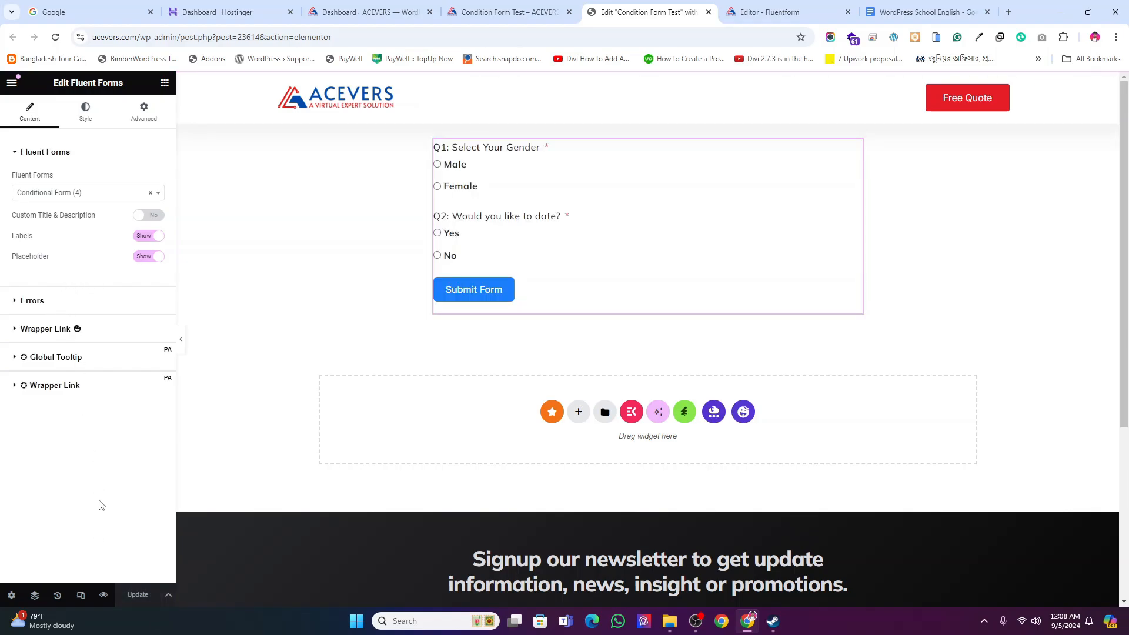
Step: Reload the published Condition Form Test page and test the Male path, trying both dating answers and the 50 UP and 40 to 49 ages
click(509, 12)
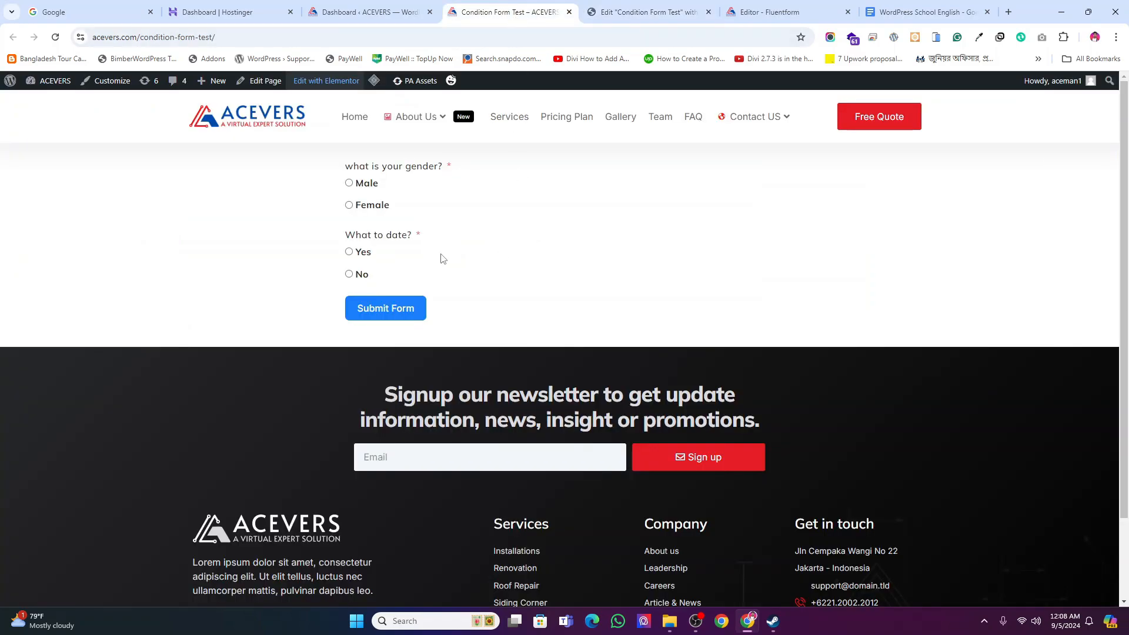
click(54, 38)
click(55, 37)
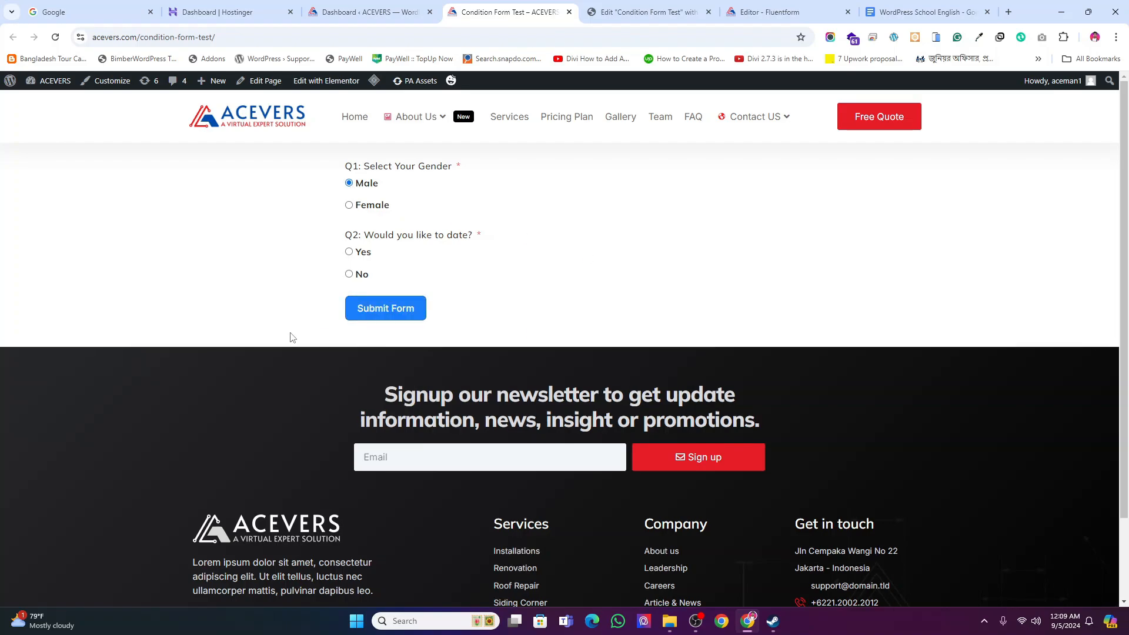
click(349, 274)
click(348, 252)
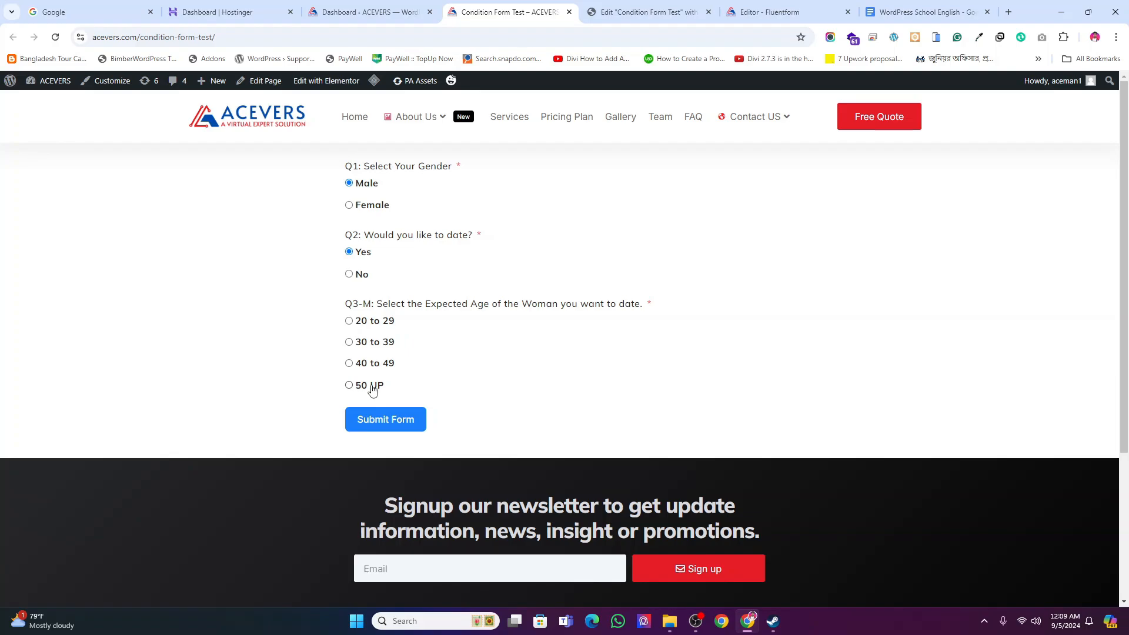
click(348, 385)
click(349, 363)
Step: Test the dating answer No, and check the Female path with the dating question answered Yes
click(364, 274)
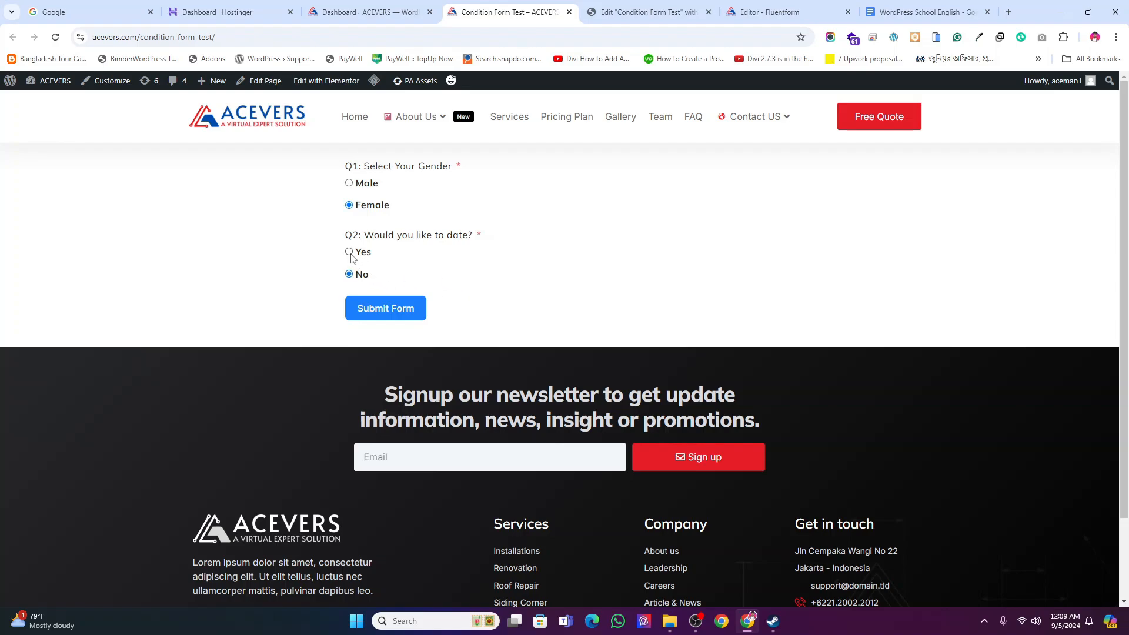
click(349, 252)
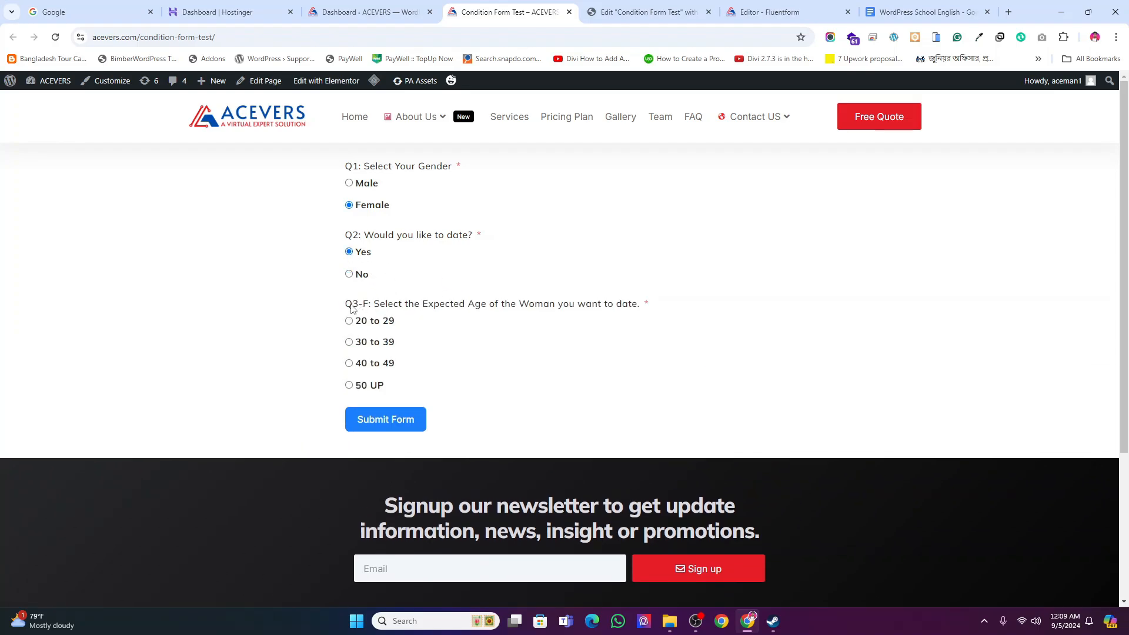